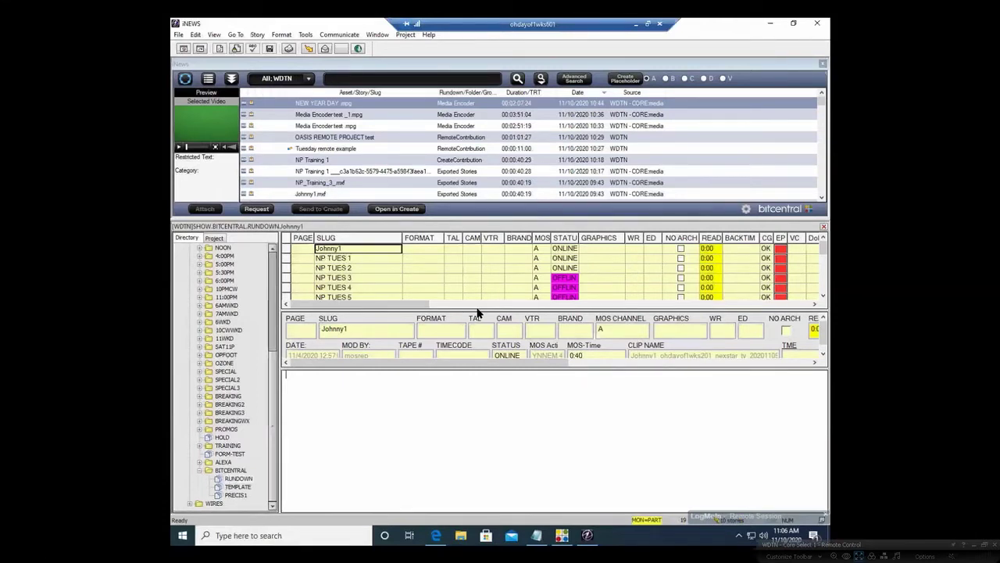
Select the NP TUES 4 story and change the workspace layout to the fourth option, which leaves out the directory tree.
left_click(389, 287)
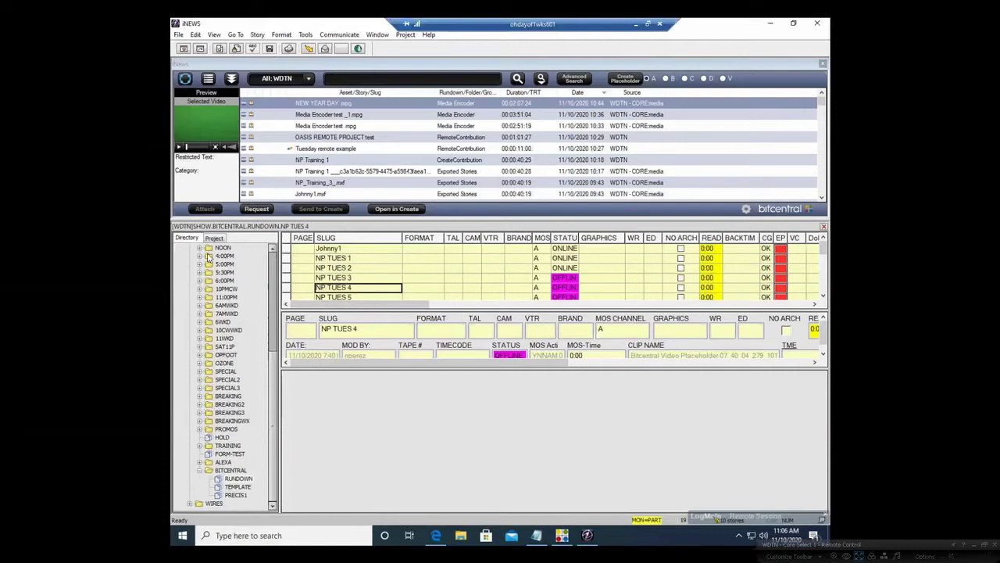
left_click(212, 35)
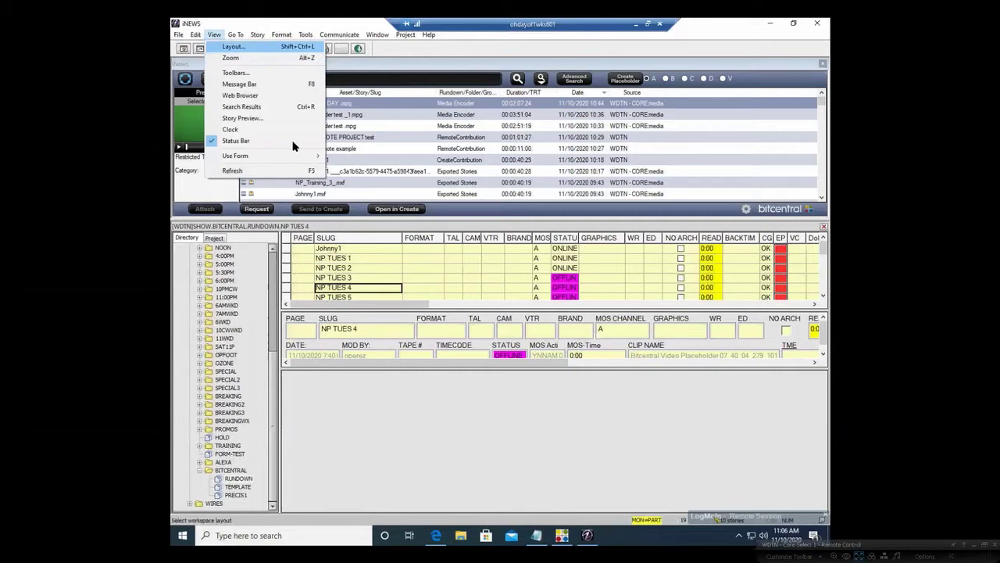
left_click(268, 50)
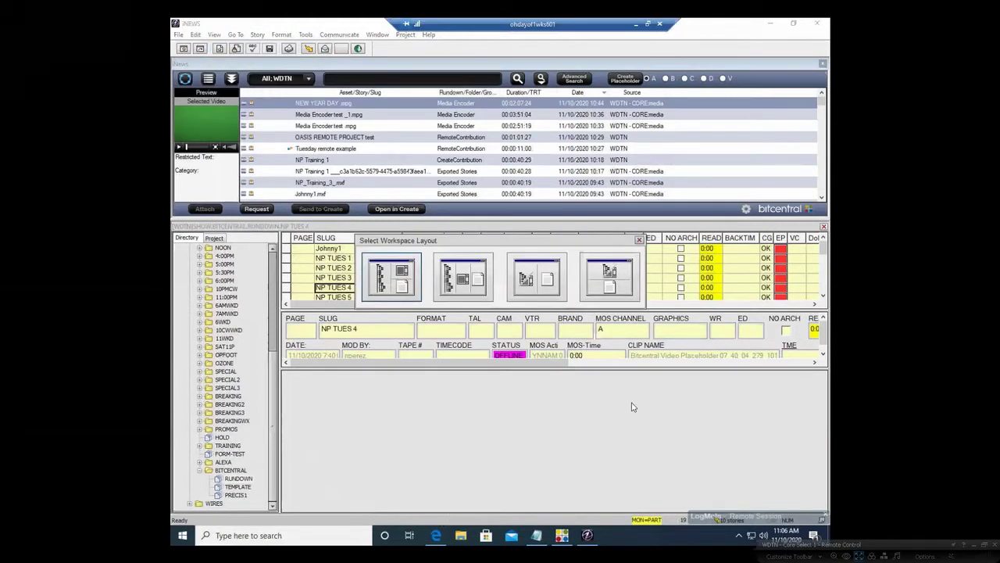
left_click(608, 283)
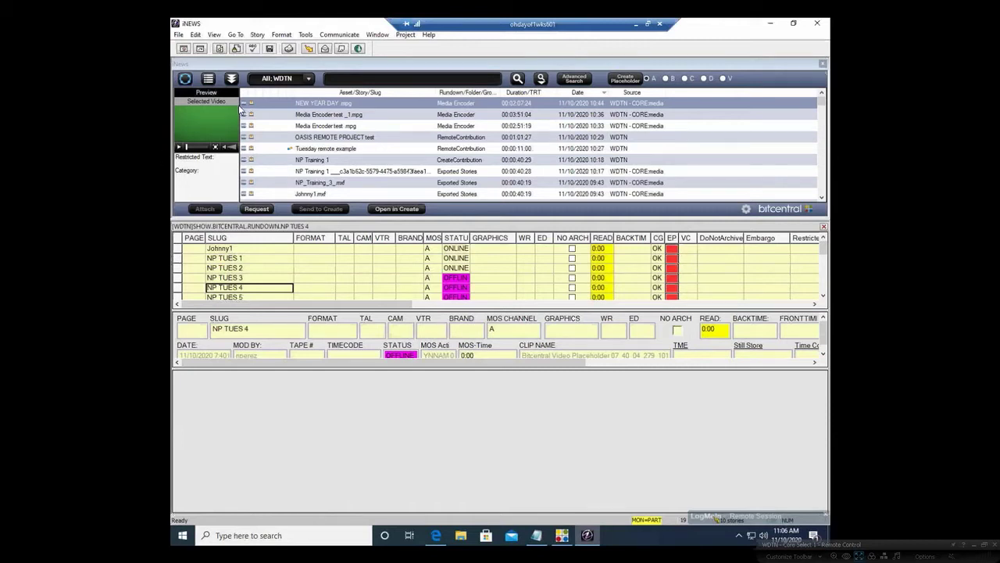
Close the Bitcentral plugin pane and reopen it with the Bitcentral.iNews plugin.
left_click(823, 63)
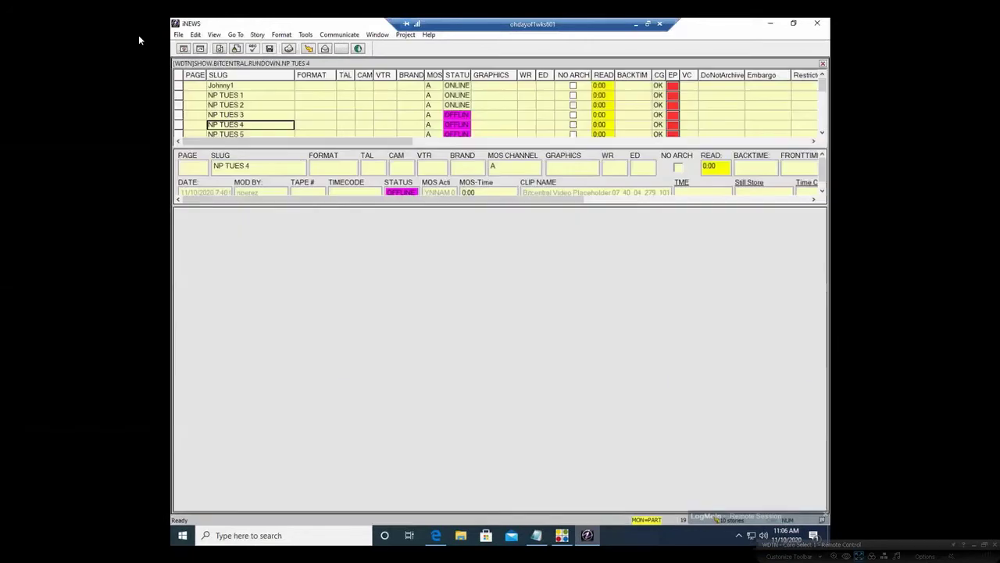
left_click(305, 36)
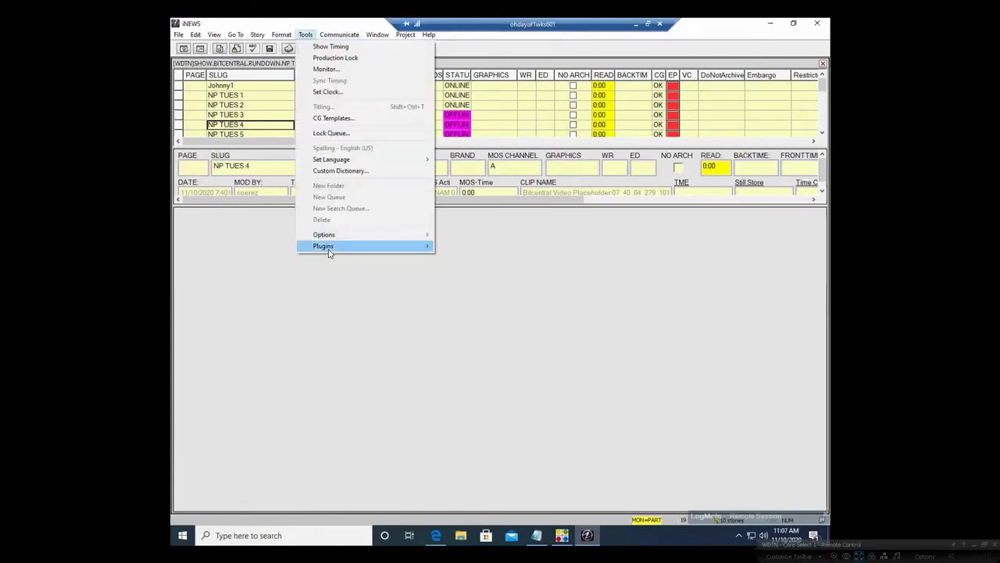
mouse_move(350, 252)
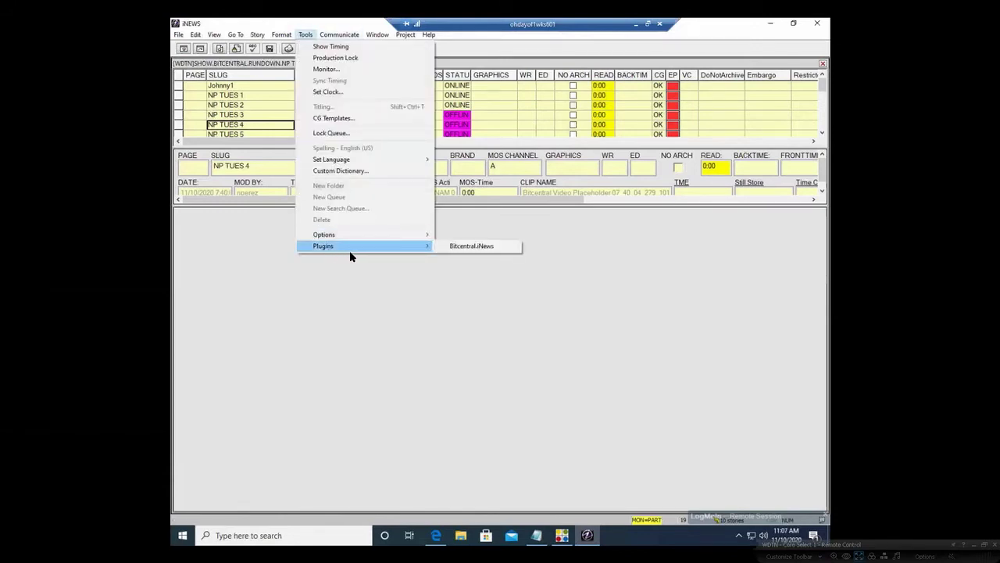
left_click(473, 250)
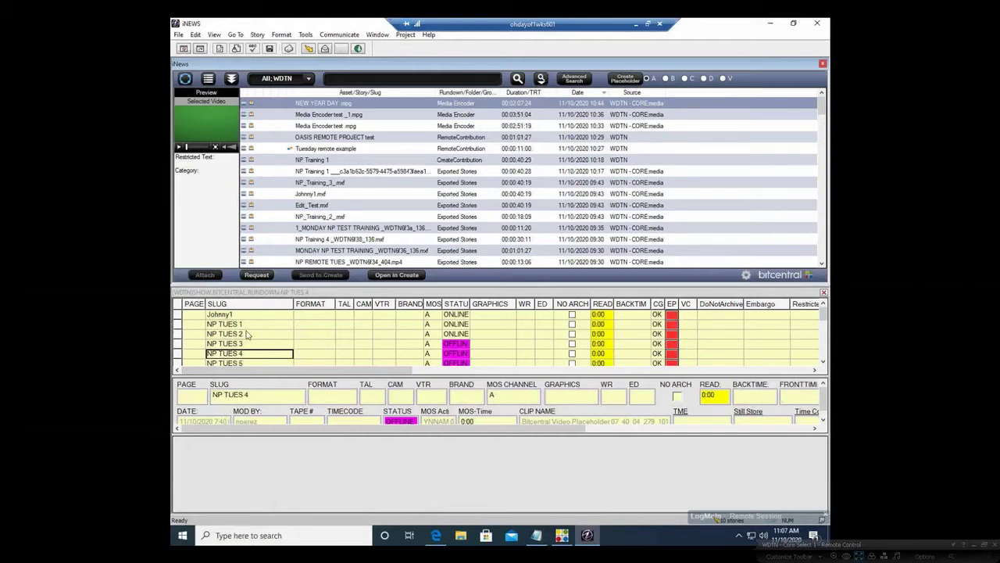
Insert a story above Tease with the slug STORY 1 Test and put a channel A video placeholder on it.
left_click(823, 317)
left_click_drag(825, 332, 823, 333)
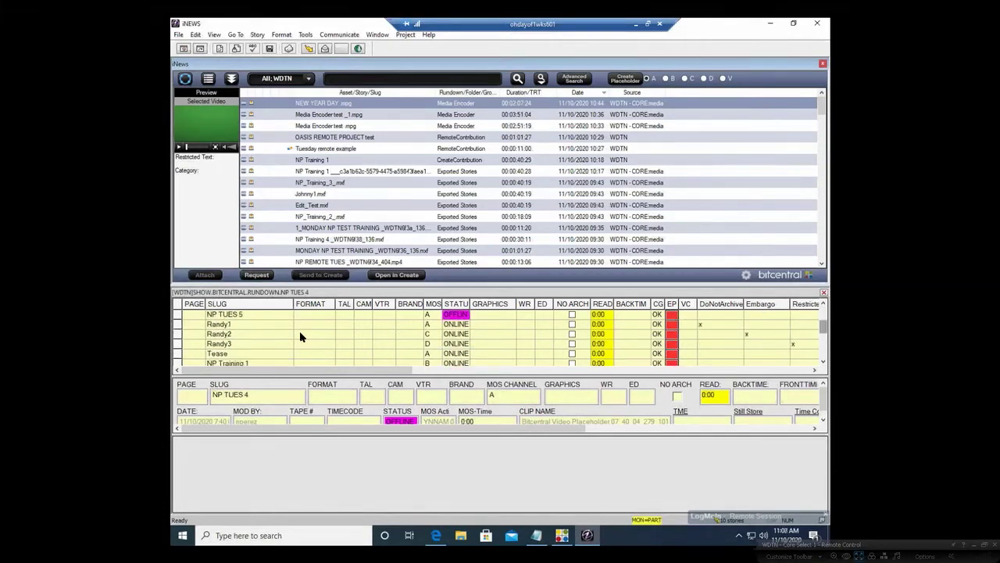
left_click(231, 354)
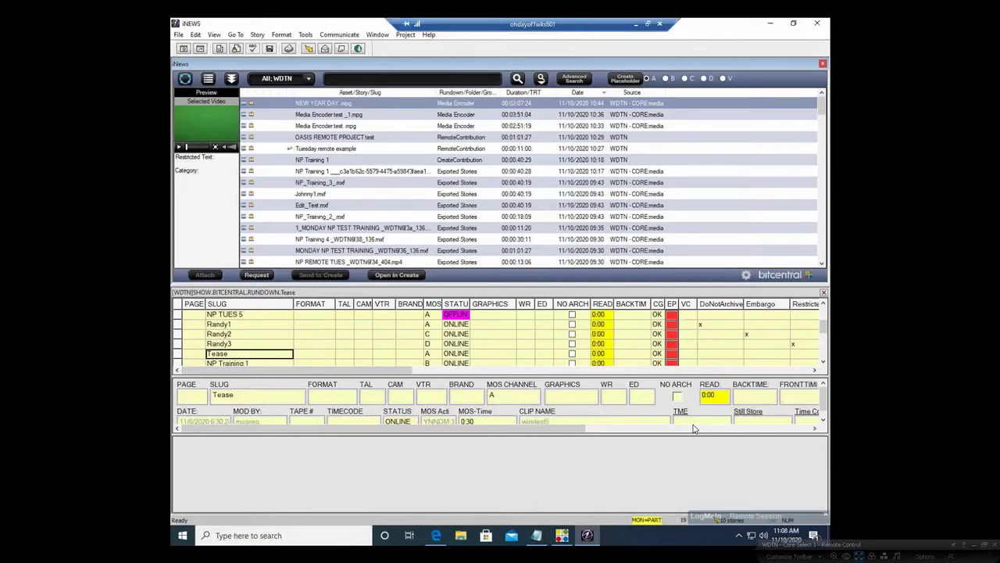
key("Insert")
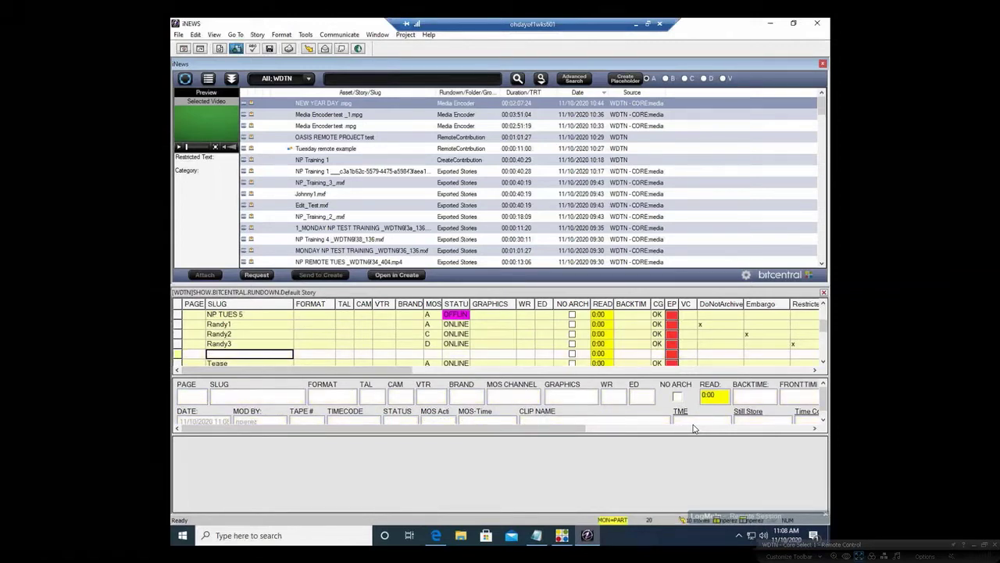
type("STORY ")
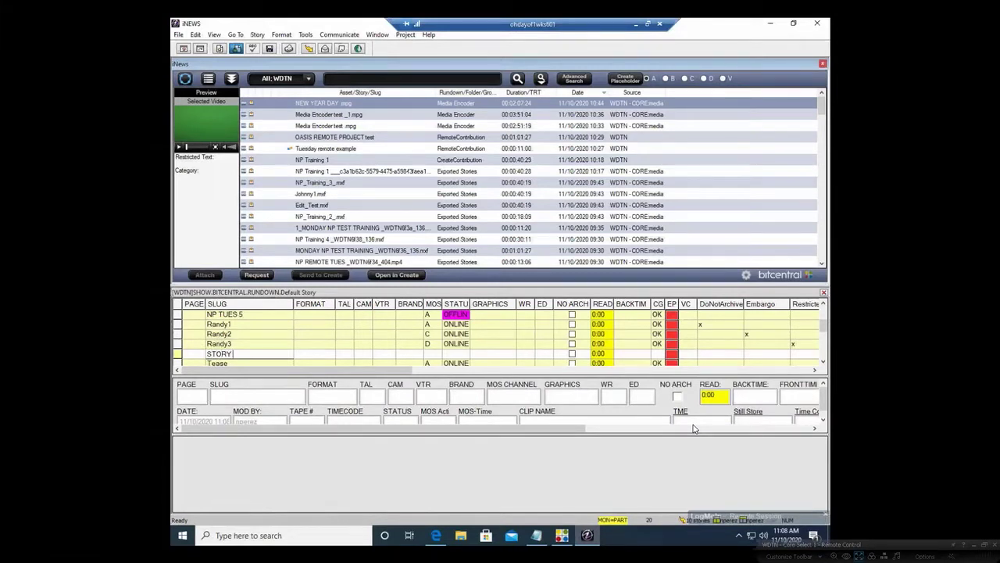
type("!")
key("BackSpace")
type("1 Test")
key("Return")
left_click(268, 361)
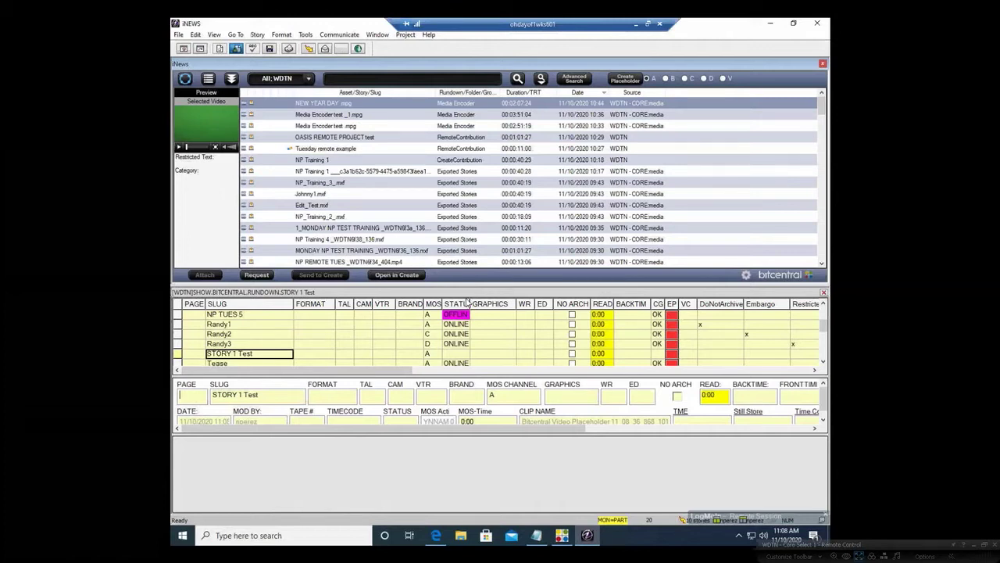
Refresh the rundown view to update the status of the STORY 1 Test story.
left_click(469, 305)
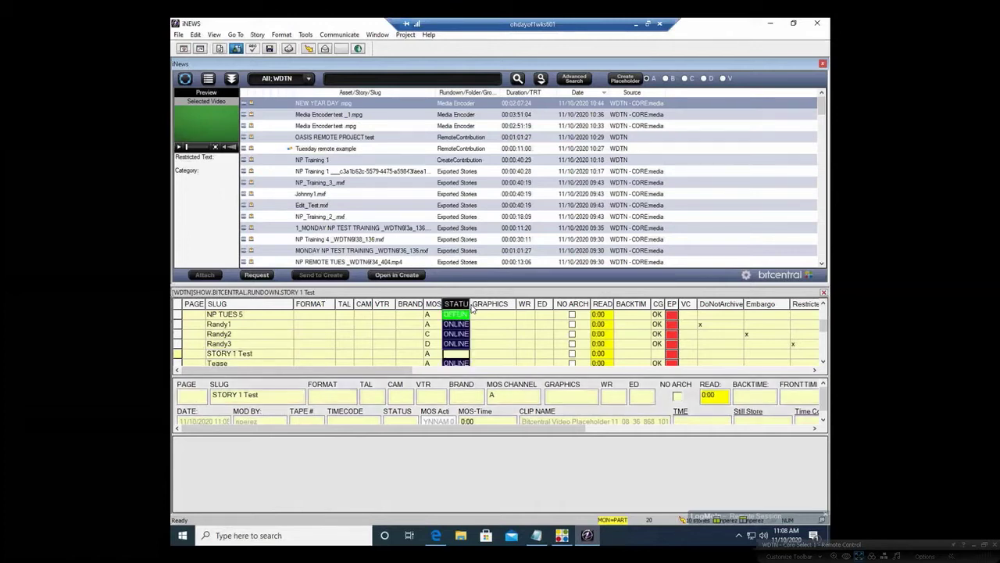
left_click(381, 354)
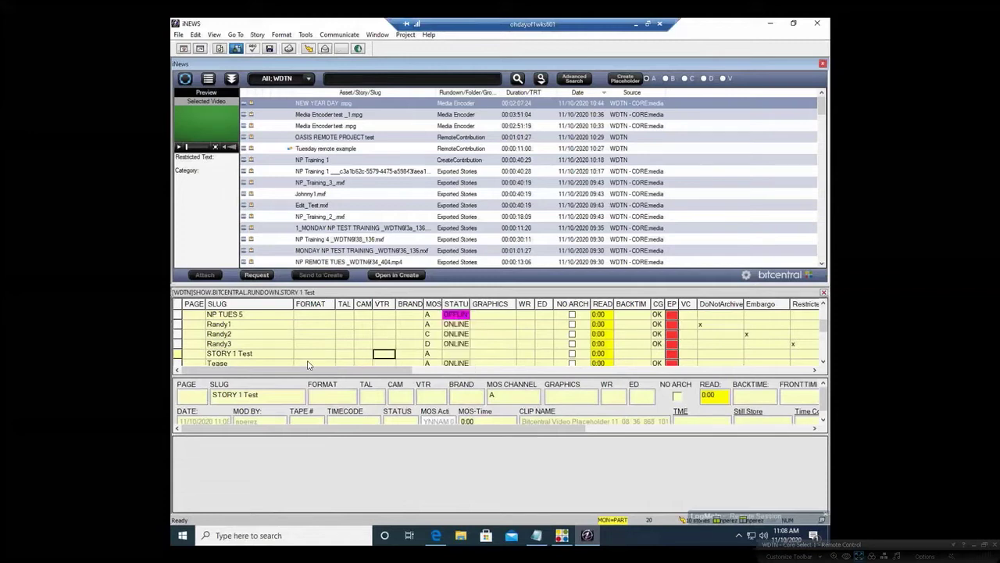
left_click(265, 356)
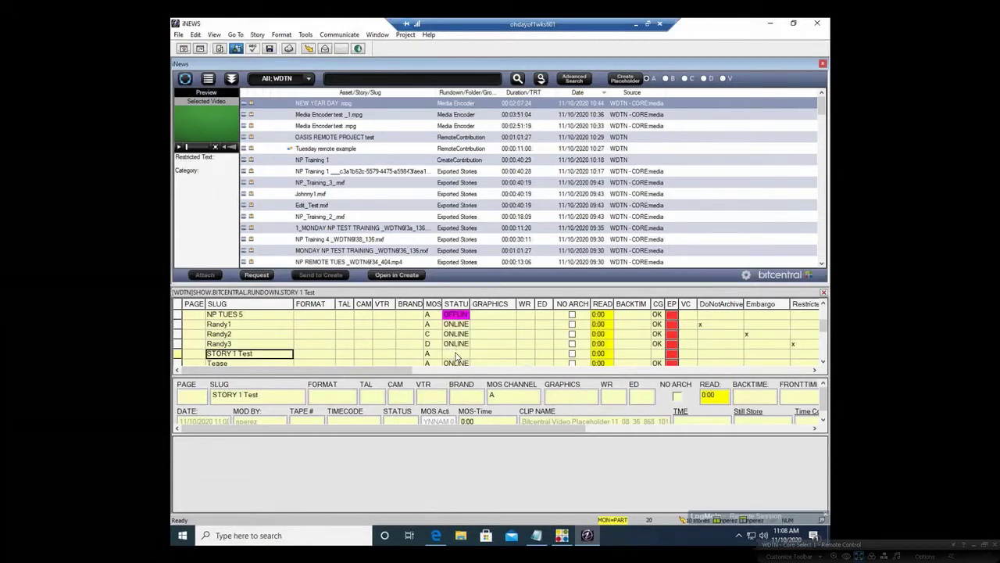
left_click(197, 35)
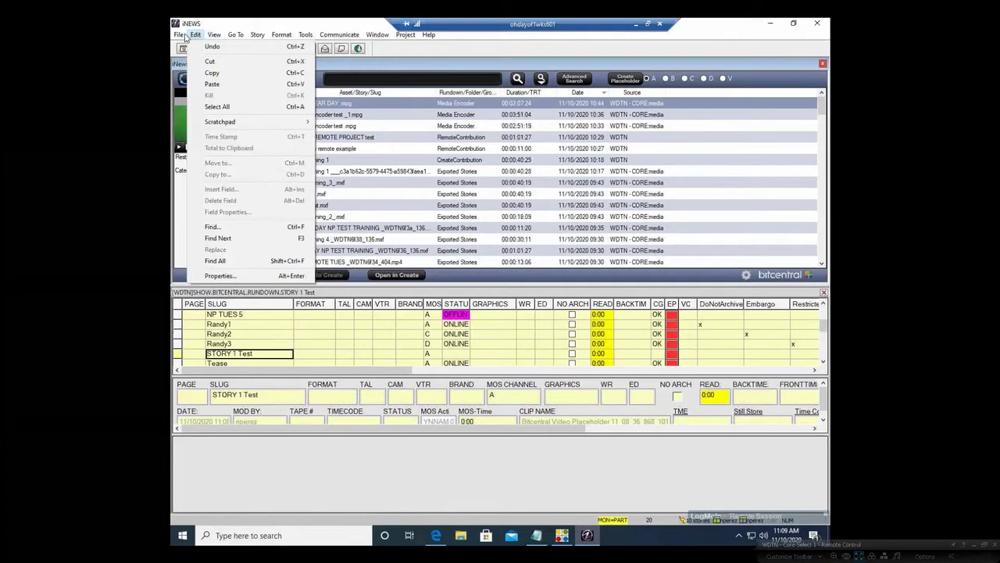
mouse_move(180, 39)
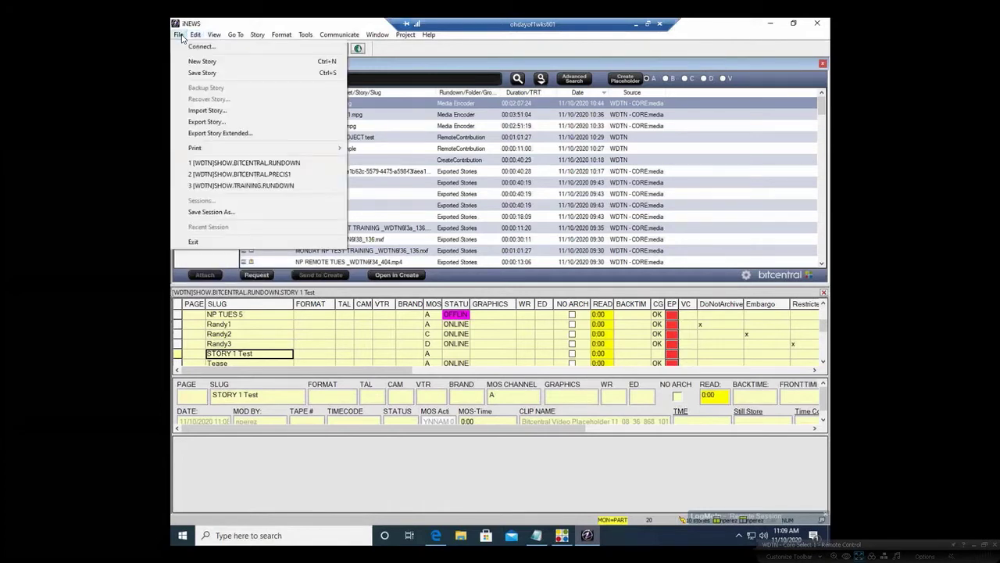
left_click(214, 36)
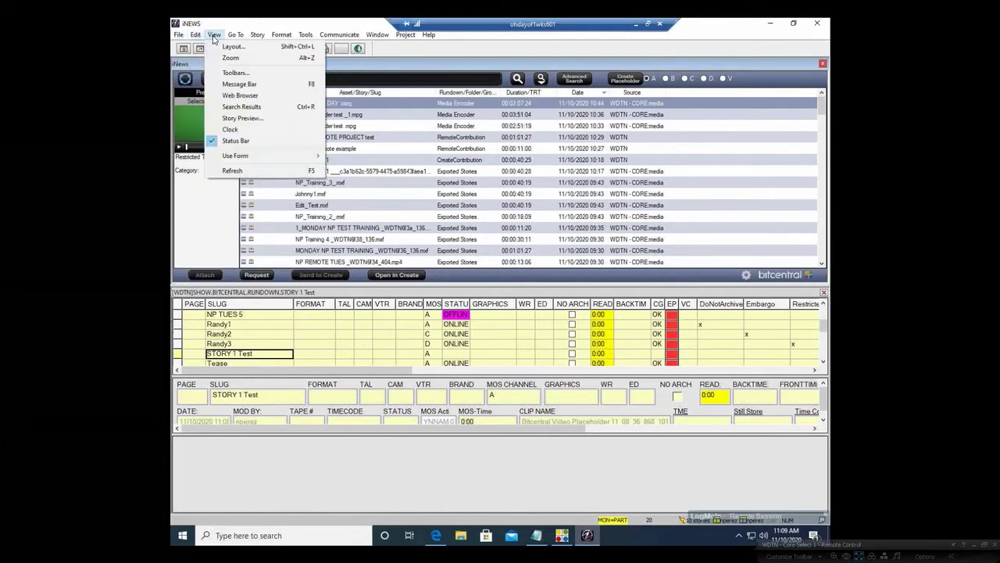
left_click(262, 172)
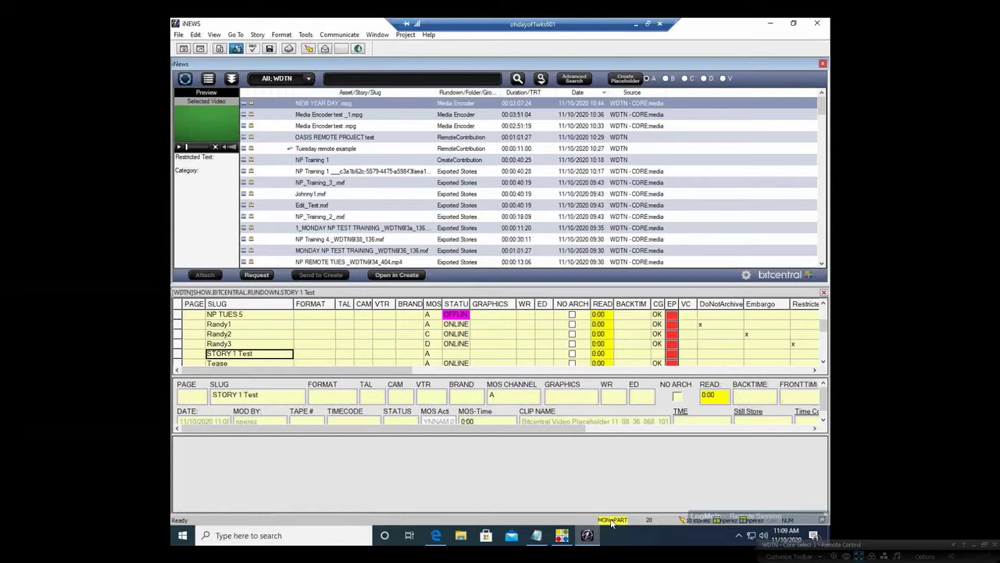
Check the load status of the rundown's devices in the Monitor dialog and close it without changes.
left_click(304, 36)
left_click(320, 70)
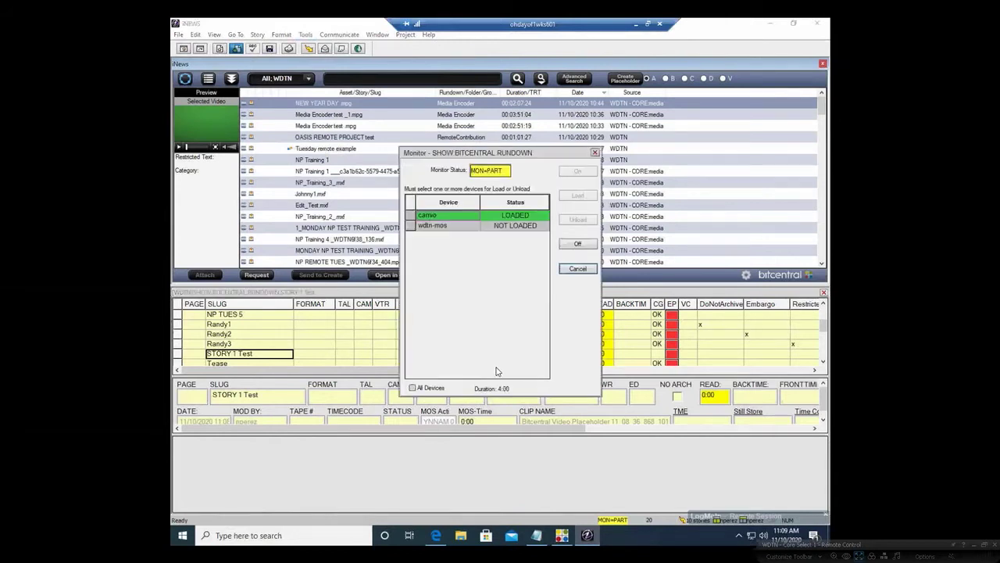
left_click(565, 271)
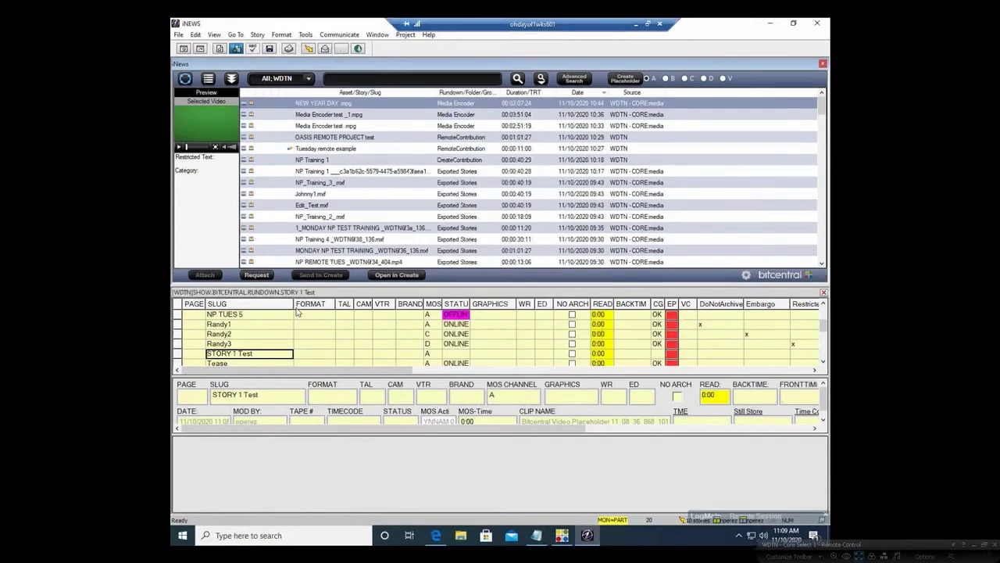
Save STORY 1 Test by moving off its row to another story, and return to its row.
left_click(247, 329)
left_click(402, 352)
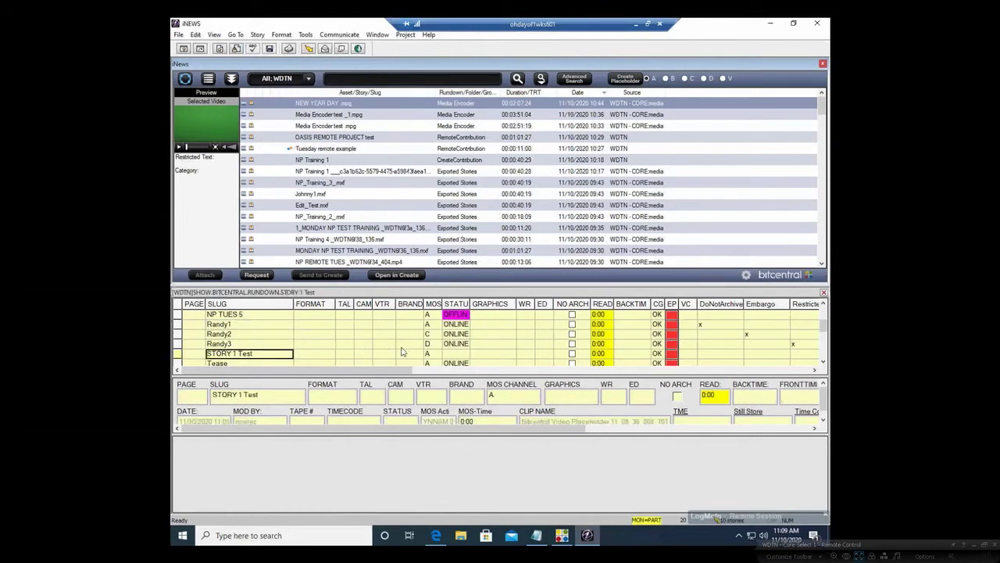
left_click(463, 355)
left_click(512, 356)
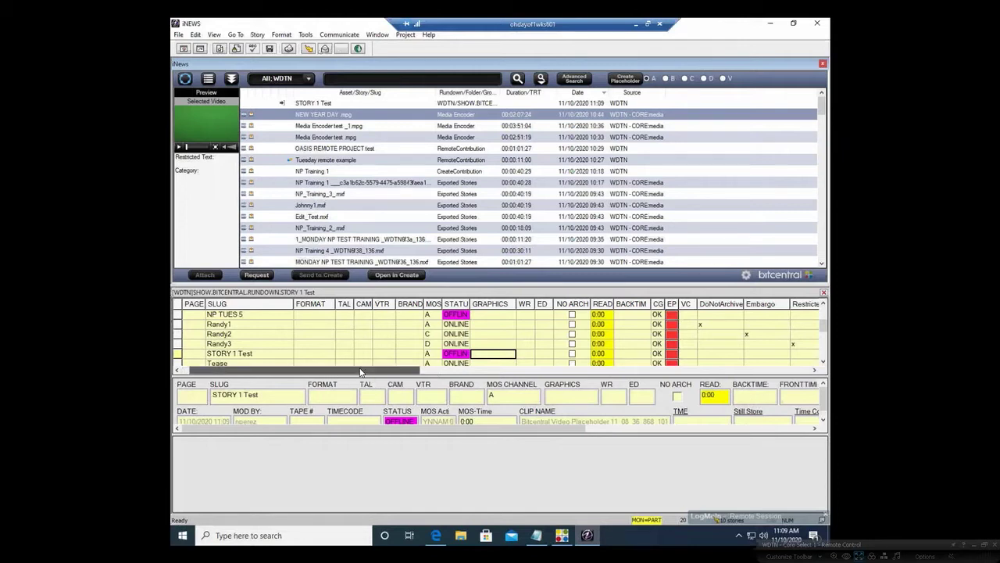
Replace the placeholder on STORY 1 Test with a new one assigned to channel B.
left_click_drag(361, 372, 376, 377)
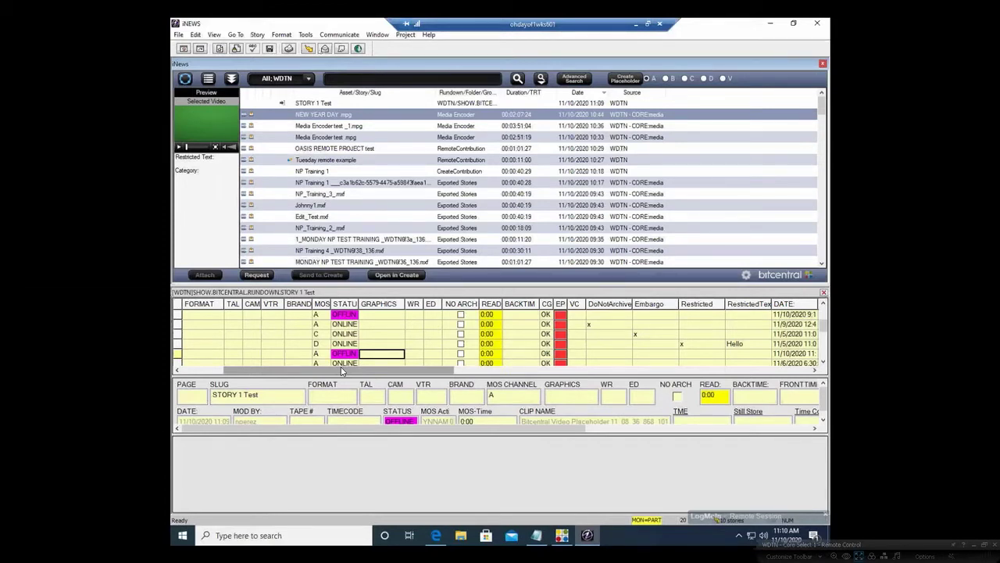
left_click(671, 82)
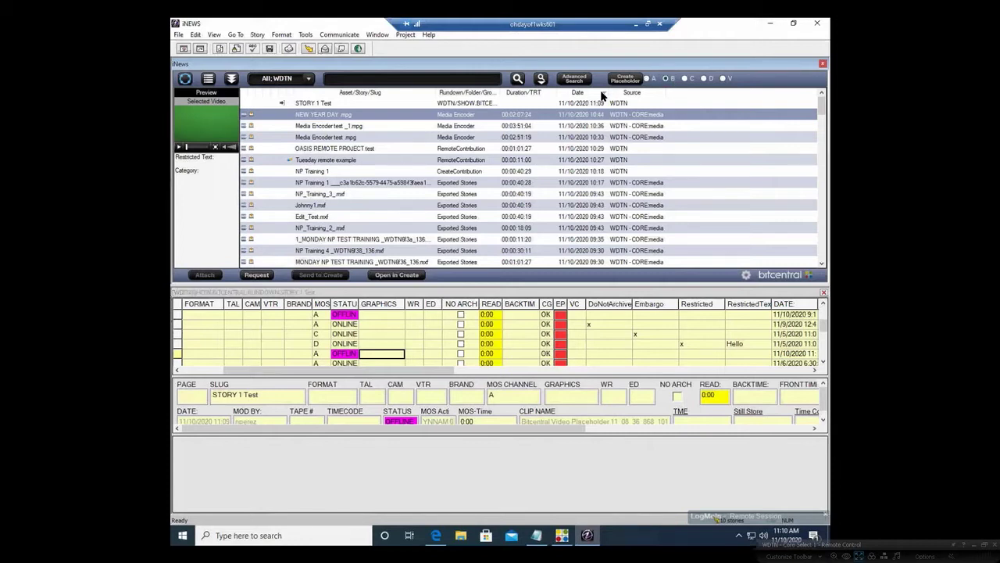
left_click(313, 358)
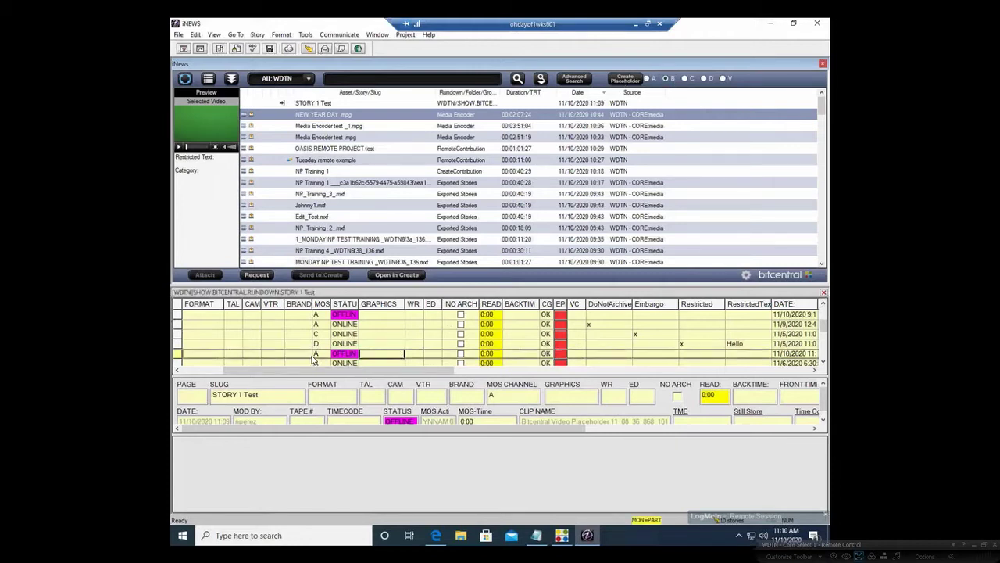
key("Home")
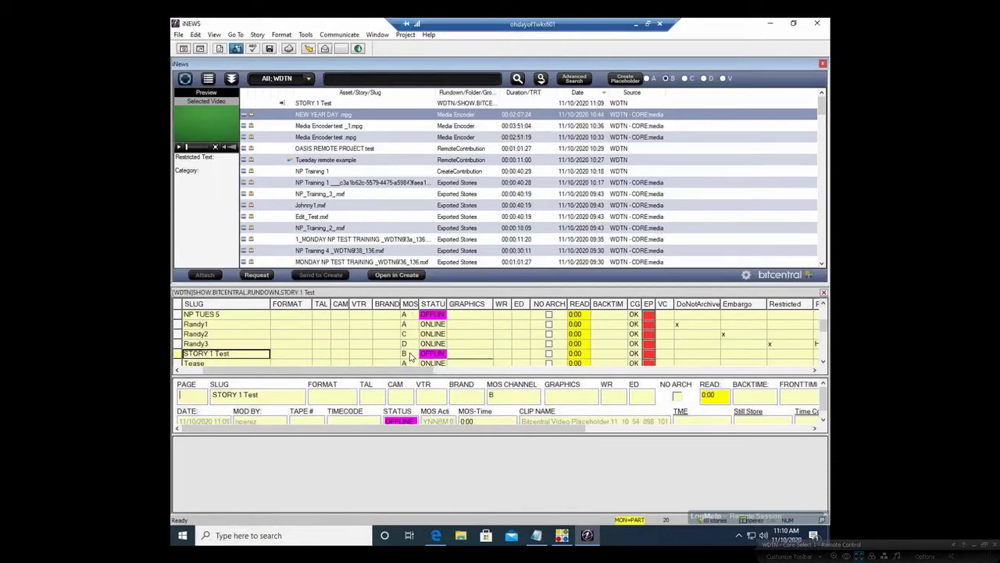
Set the MOS channel of the story two rows above STORY 1 Test to B and leave the row to save it.
left_click(405, 335)
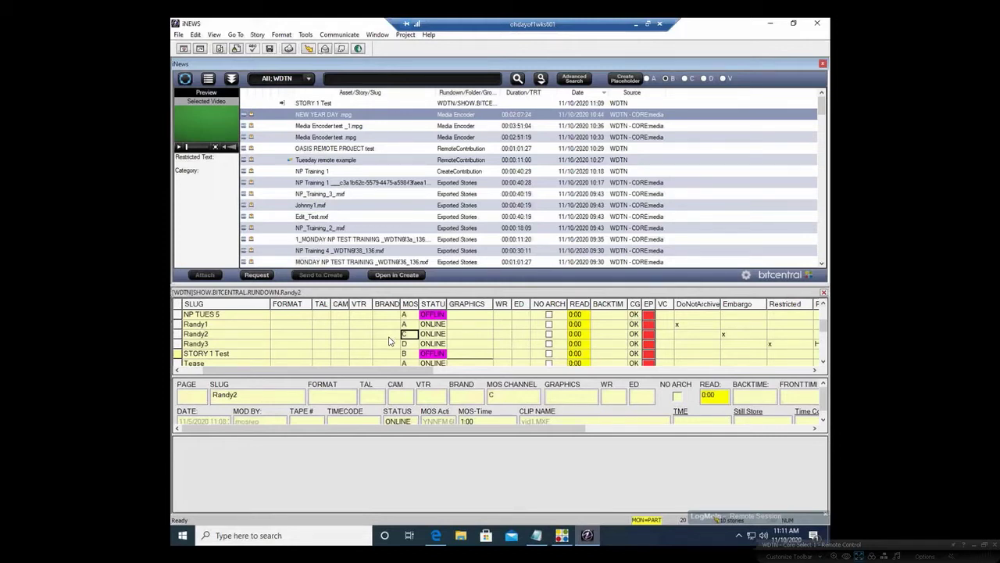
left_click(501, 398)
left_click(500, 398)
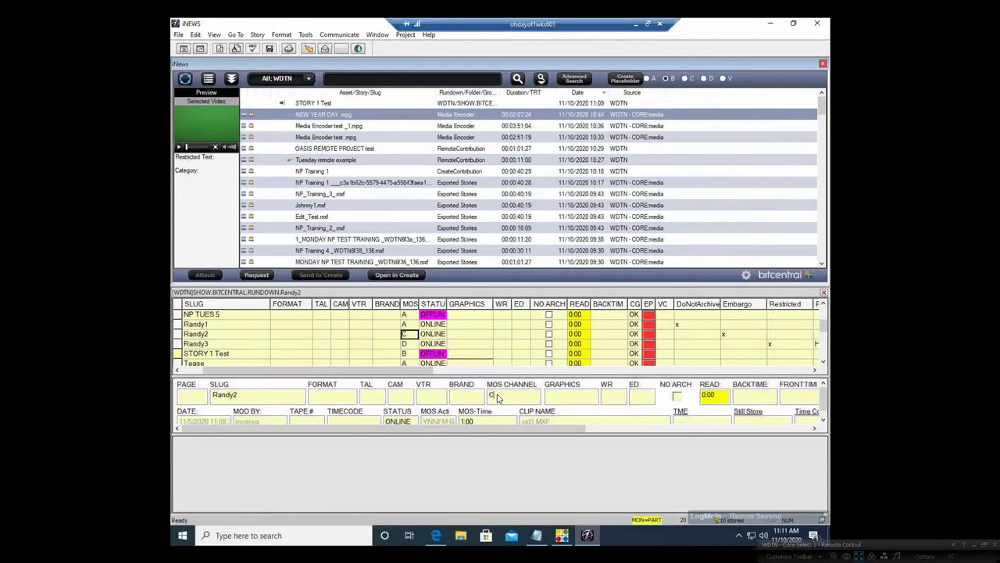
key("BackSpace")
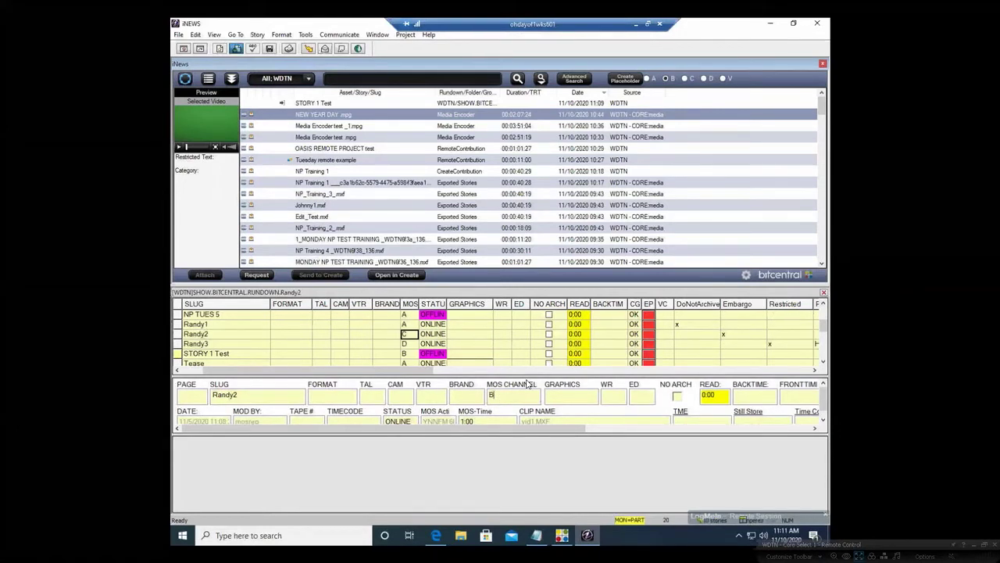
left_click(473, 397)
left_click(411, 339)
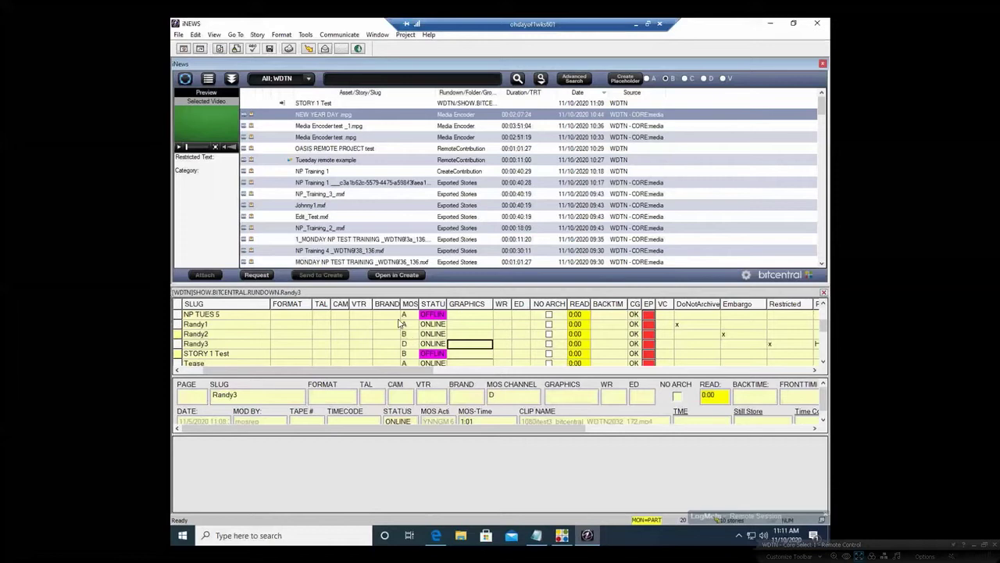
Set the MOS channel of the NP TUES 5 story to D and move to the next story to save it.
left_click(406, 314)
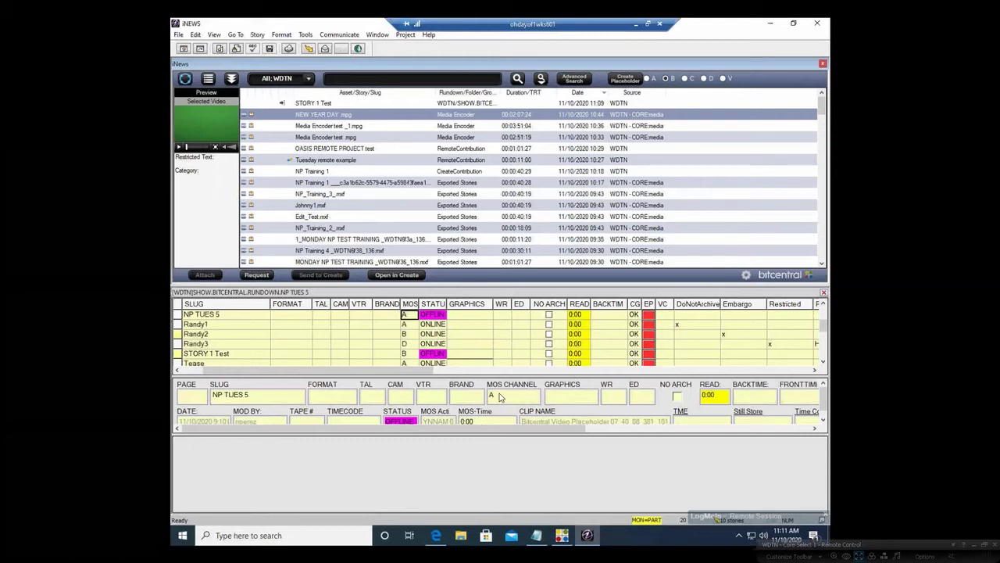
left_click(526, 393)
key("BackSpace")
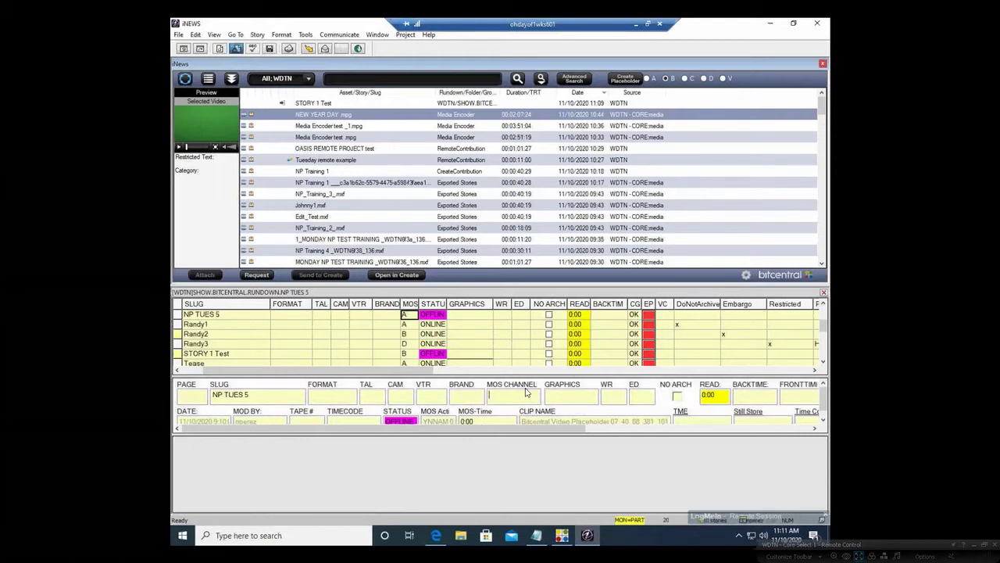
type("D")
left_click(403, 323)
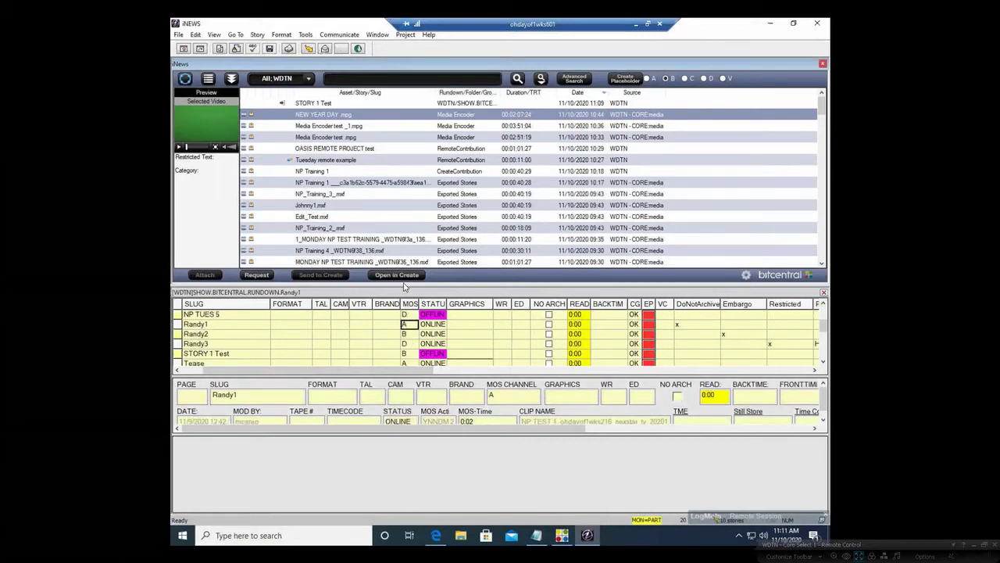
Set the channel for new placeholders to C.
left_click(686, 79)
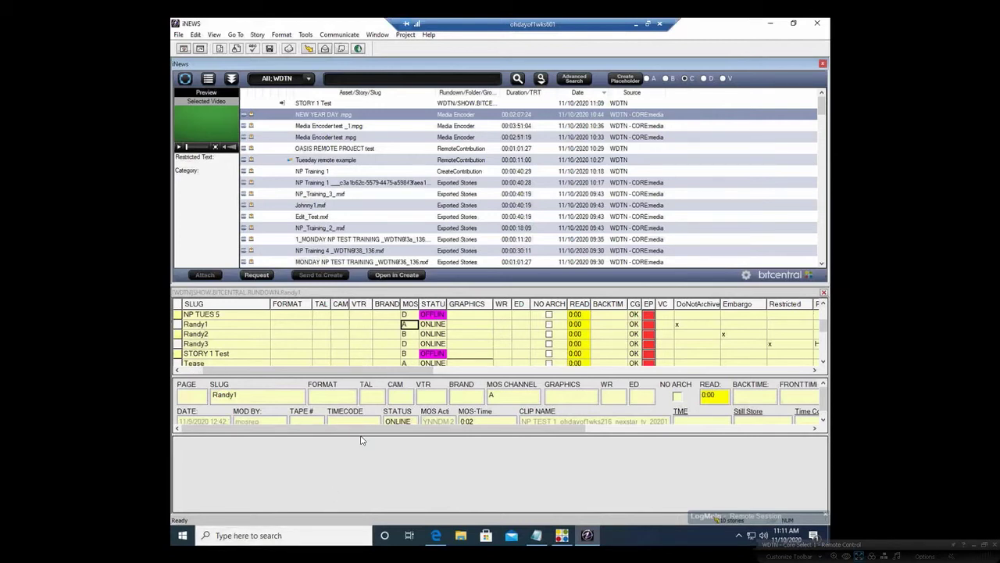
left_click_drag(367, 429, 245, 450)
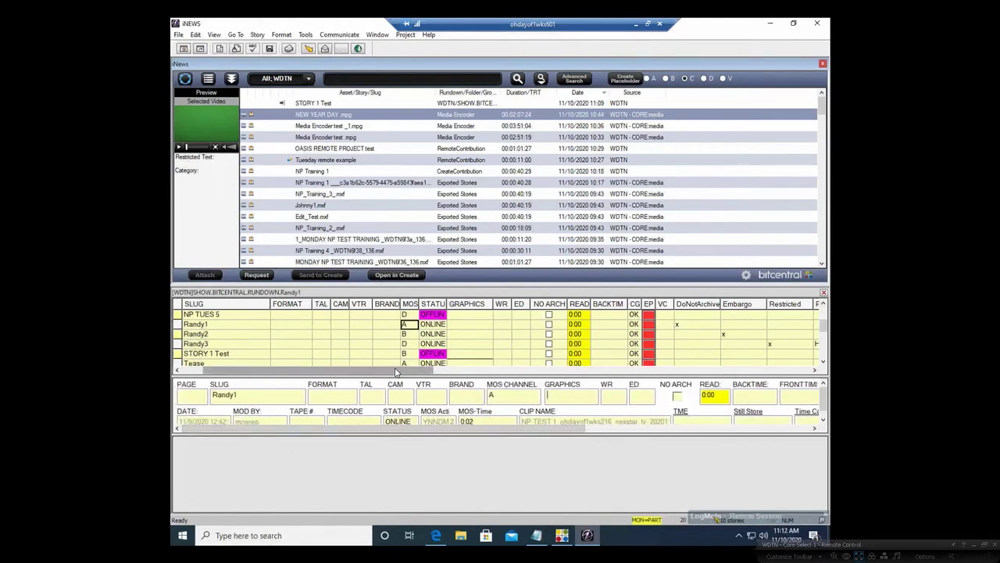
Mark the Tease story as DoNotArchive and the NP Training 1 story as Embargo with an X in the rundown.
left_click_drag(394, 373, 506, 374)
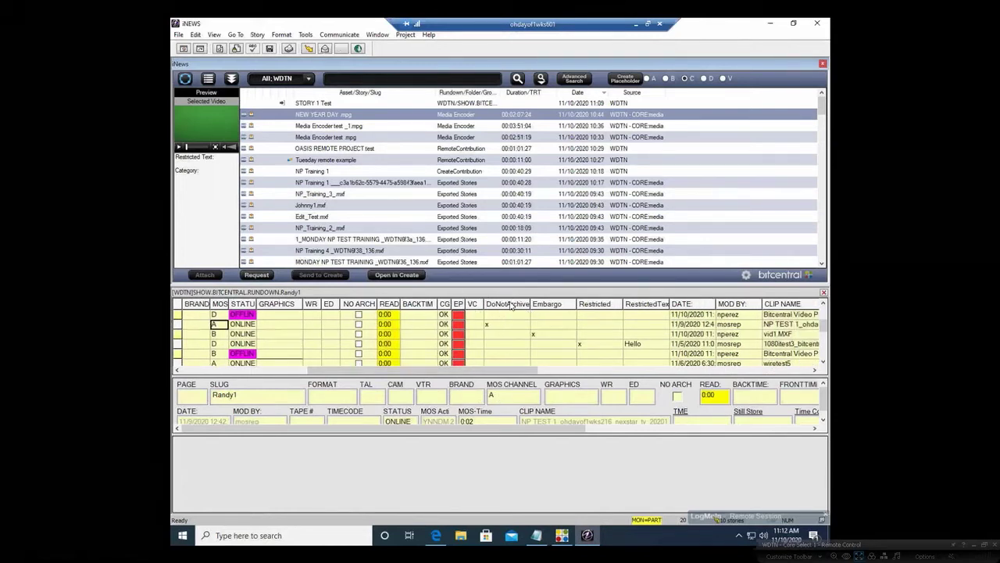
left_click(824, 363)
left_click(825, 363)
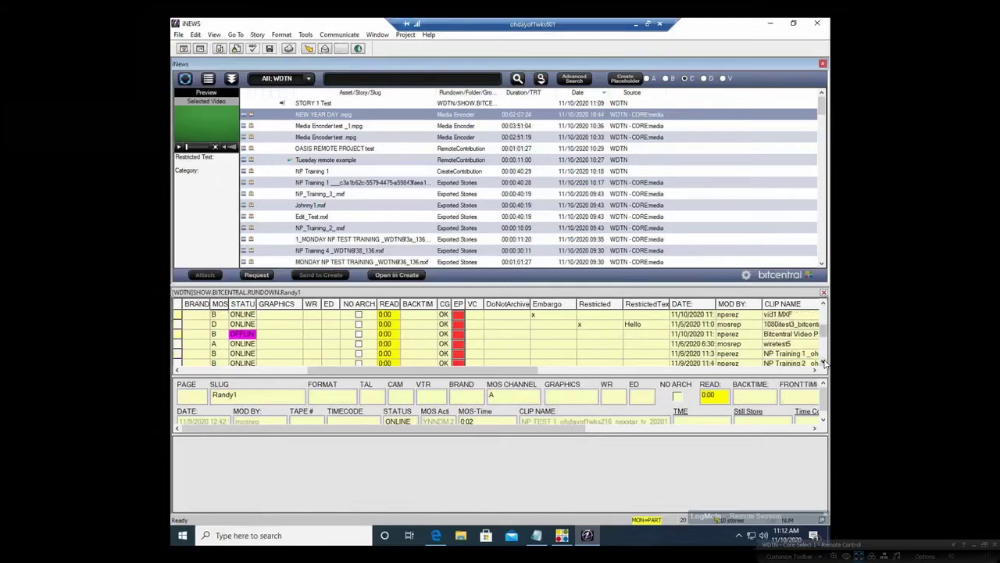
left_click(824, 364)
left_click(825, 364)
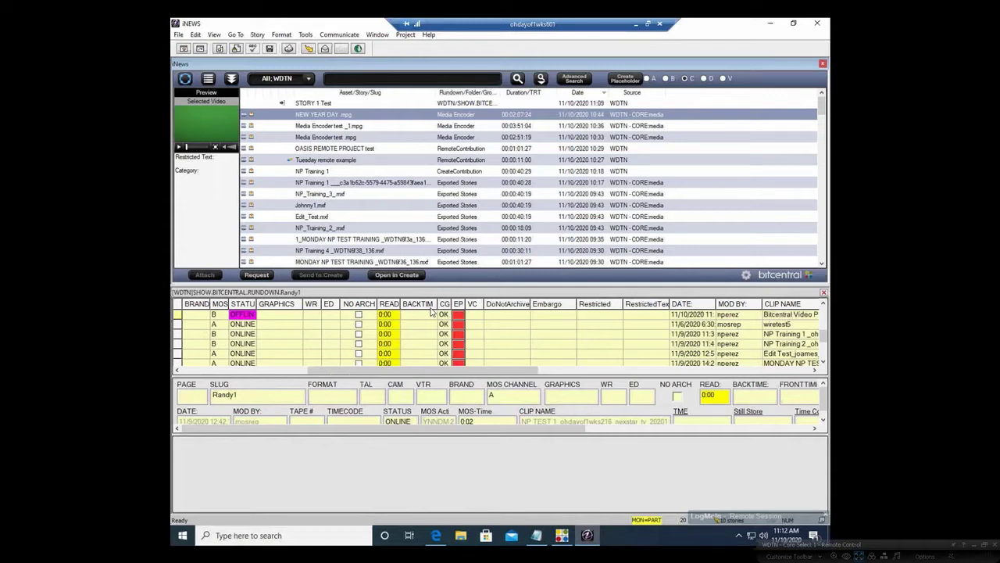
left_click(511, 327)
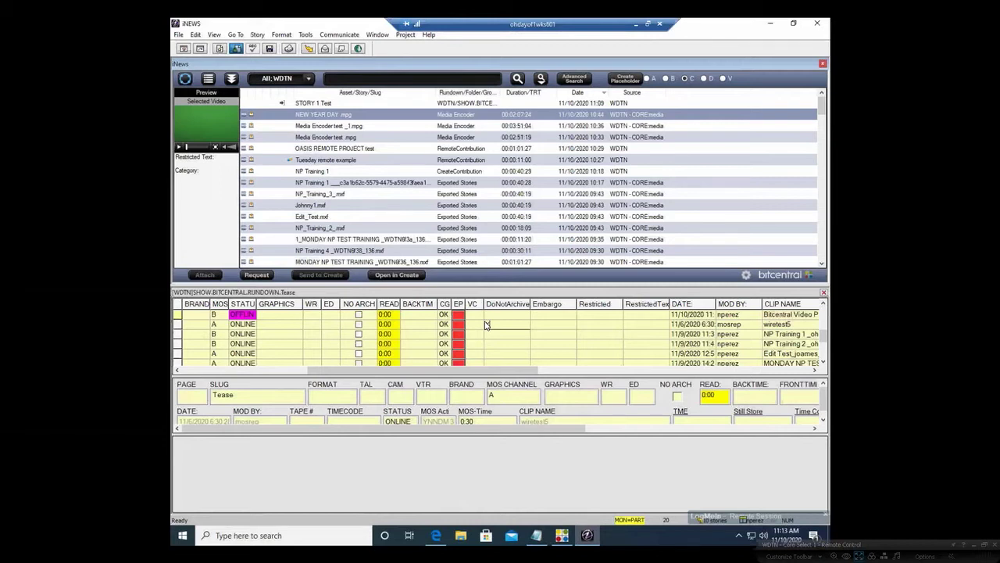
type("X")
left_click(549, 334)
type("X")
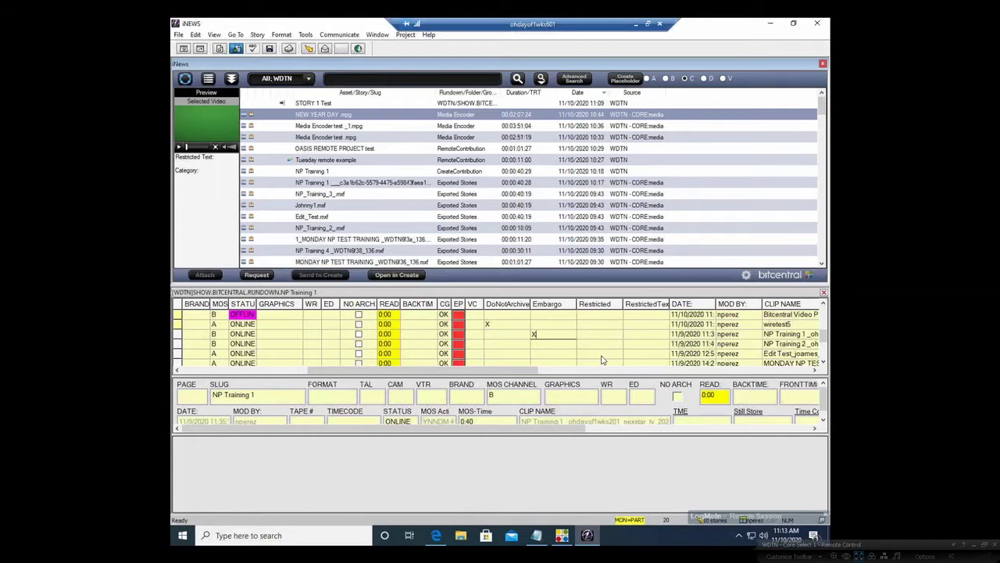
Mark the NP Training 3 story as Restricted with an X and enter the restricted text "THIS IS FOR AM ONLY".
left_click(601, 354)
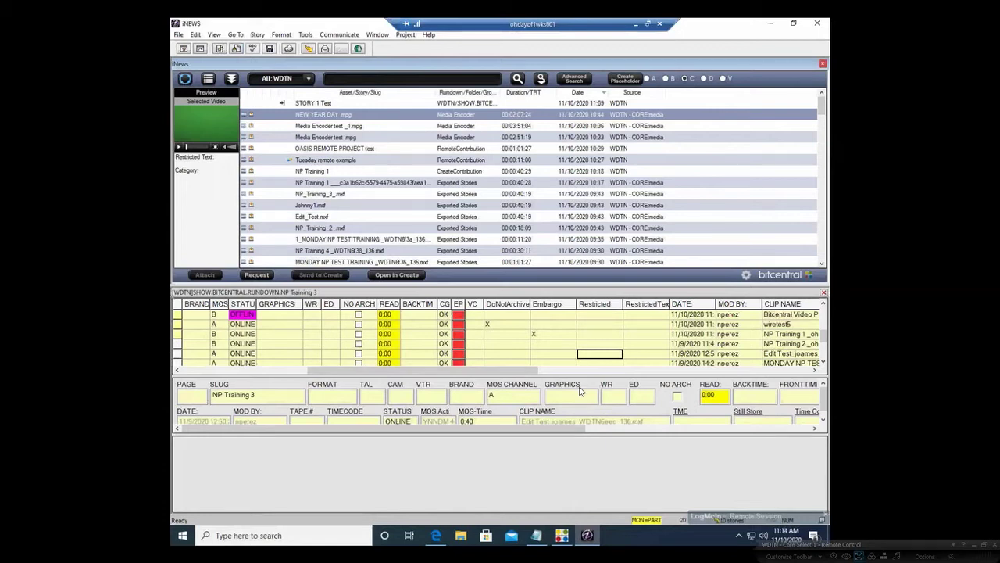
type("X")
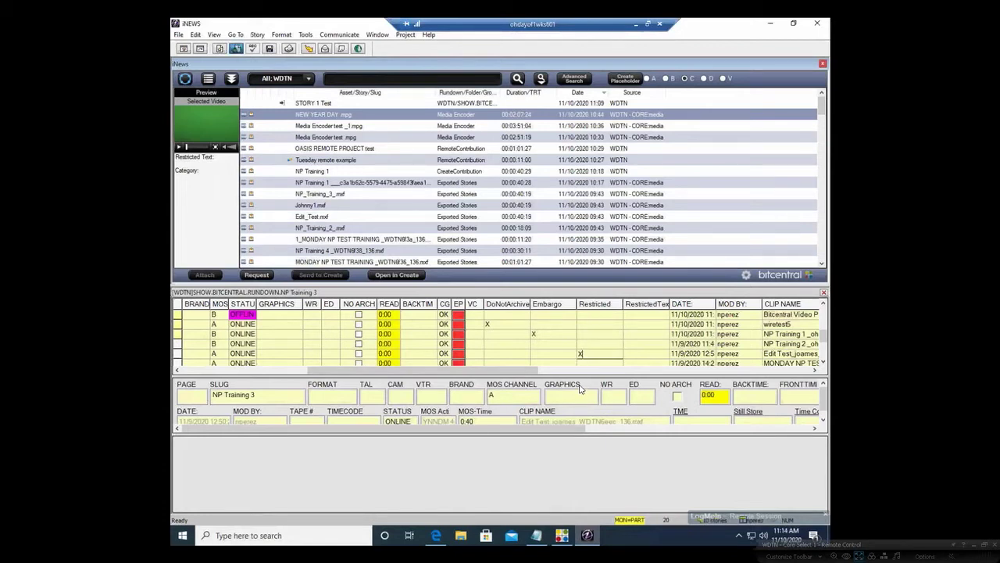
left_click(633, 355)
type("THIS IS FOR")
key("BackSpace")
key("BackSpace")
key("BackSpace")
key("BackSpace")
key("BackSpace")
key("BackSpace")
key("BackSpace")
key("BackSpace")
type("s")
key("BackSpace")
type("S")
type(" IS")
type(" FOR")
type(" AM ONLY")
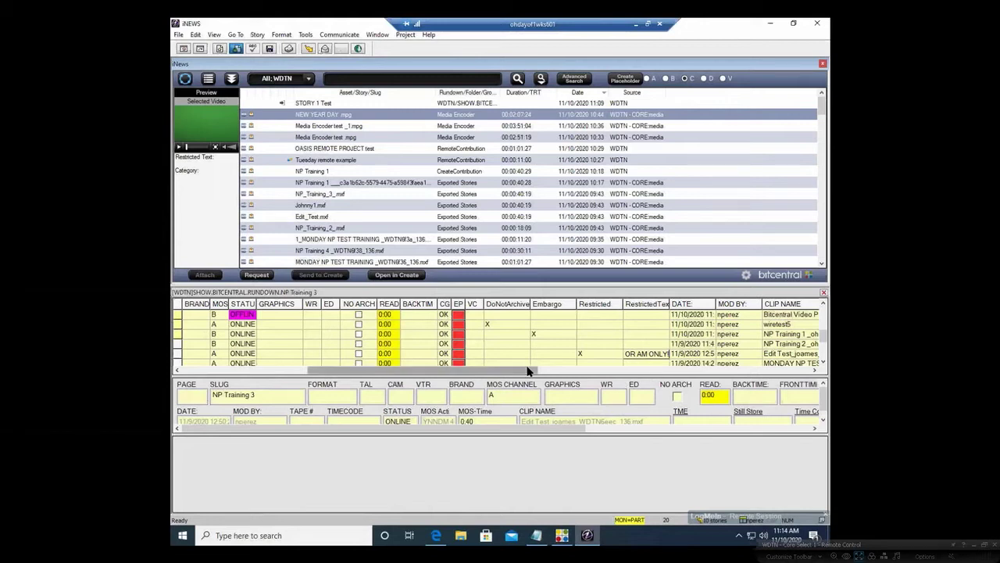
left_click(564, 371)
mouse_move(727, 386)
left_mouse_down()
mouse_move(791, 389)
mouse_move(335, 425)
mouse_move(336, 450)
left_mouse_up()
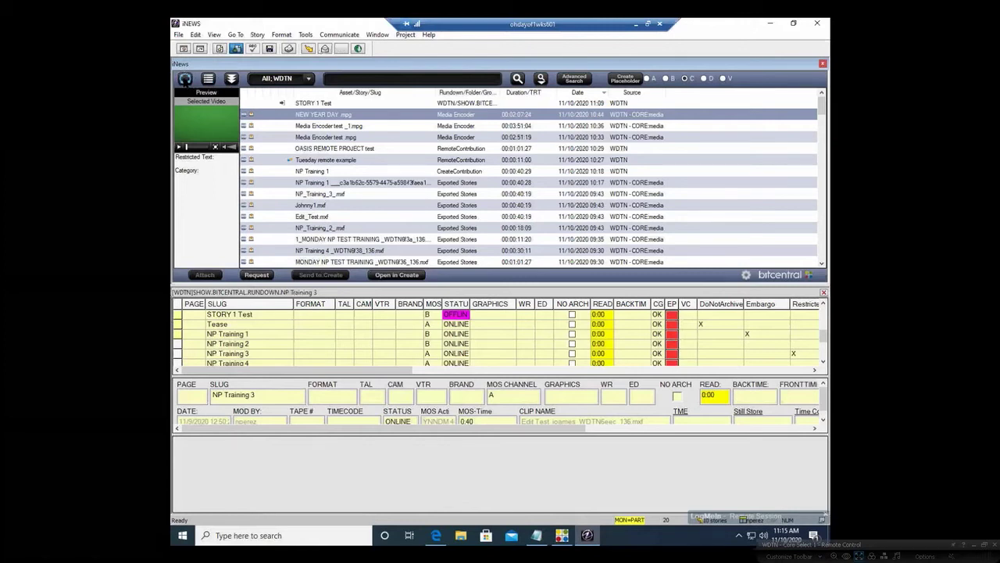
Look through the attachable clips list and the request status list, and return to the asset search.
left_click(185, 79)
left_click(208, 80)
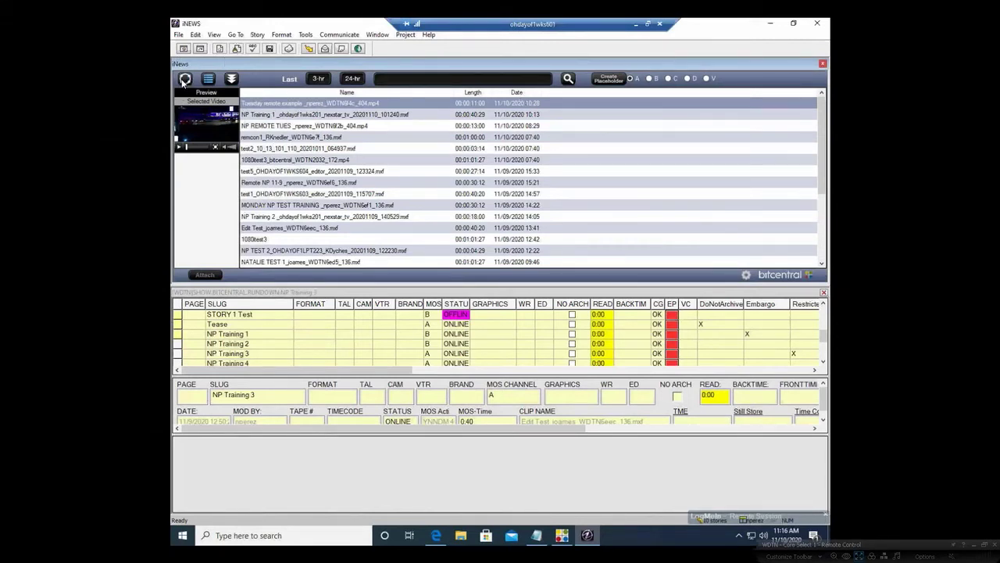
left_click(185, 79)
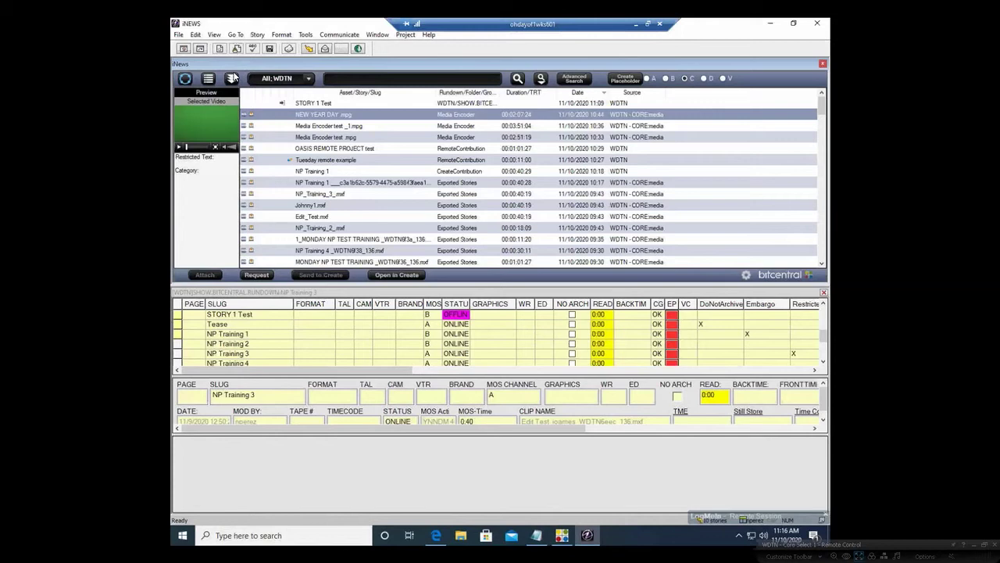
left_click(231, 78)
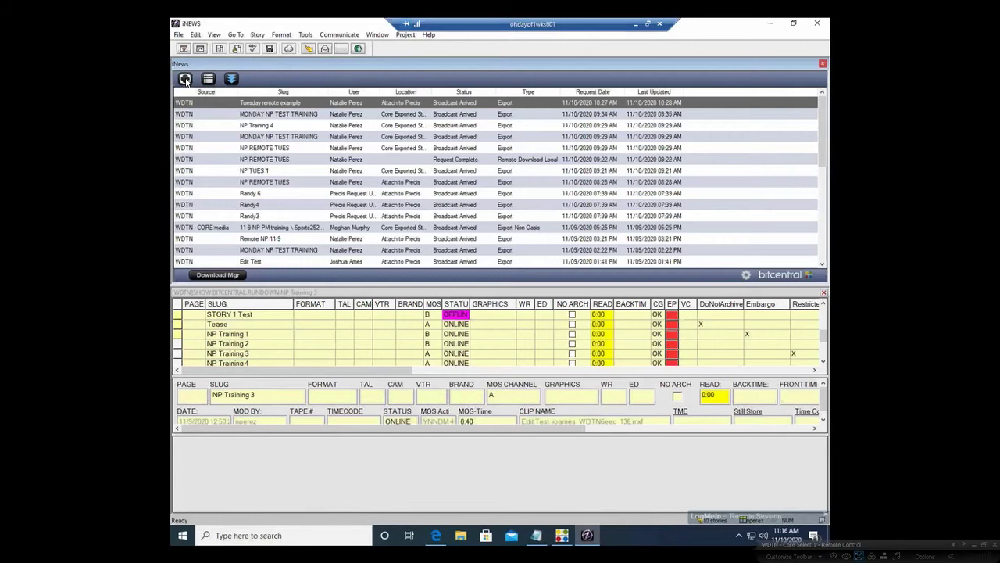
left_click(185, 81)
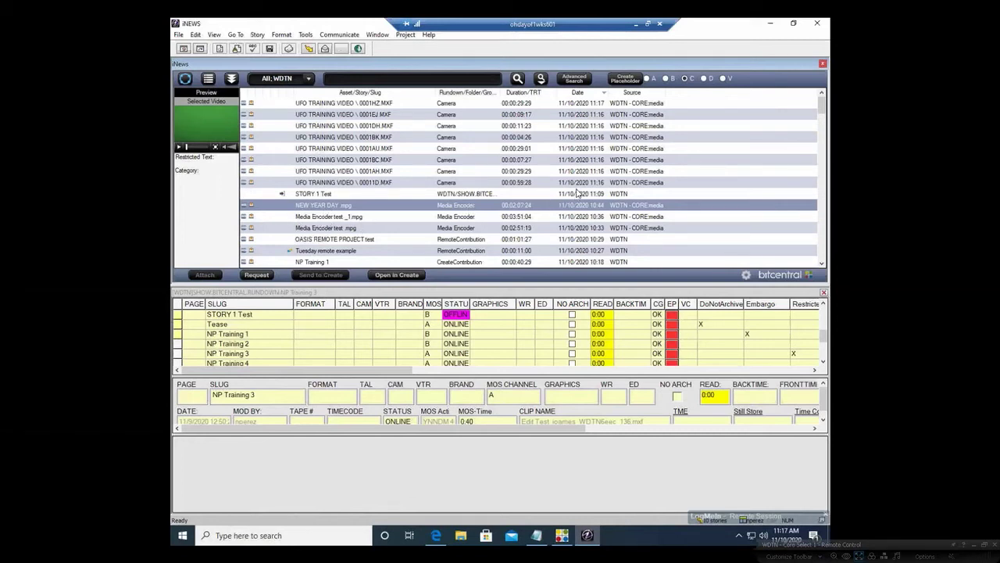
Preview the UFO TRAINING VIDEO clips 0001AH.MXF and 0001AU.MXF, NEW YEAR DAY .mpg and OASIS REMOTE PROJECT test in the asset list.
left_click(351, 171)
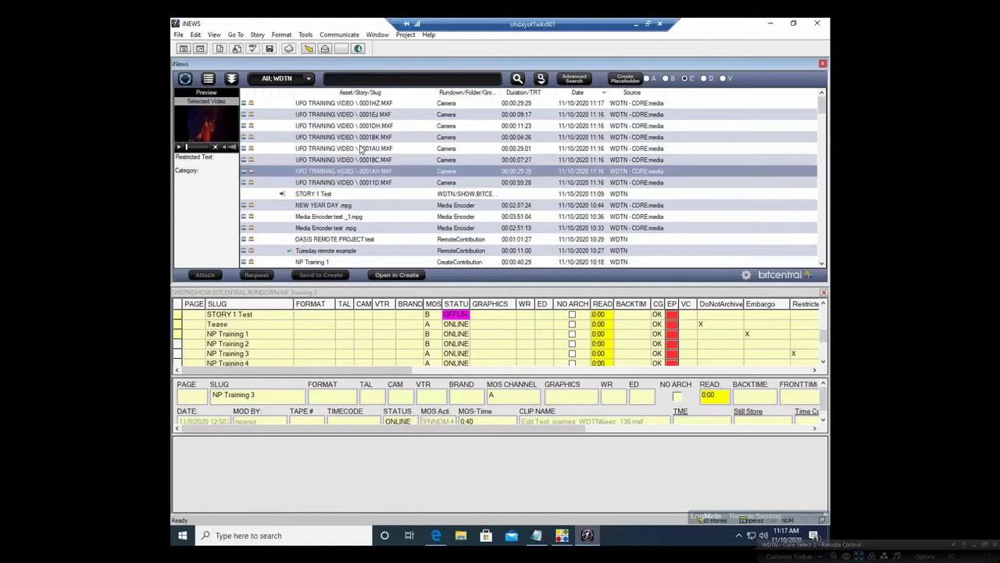
left_click(358, 150)
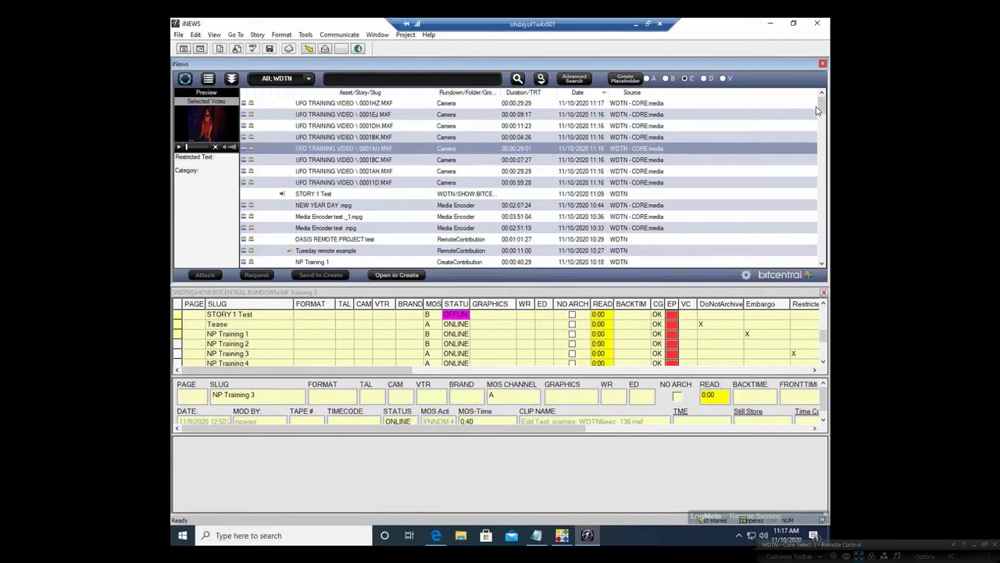
left_click(320, 205)
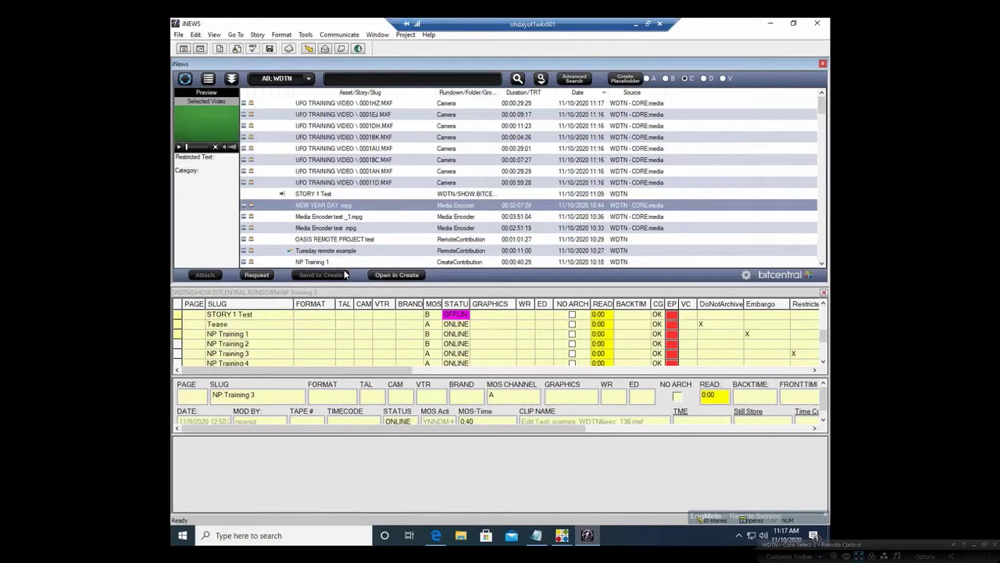
key("Down")
key("Down")
key("Down")
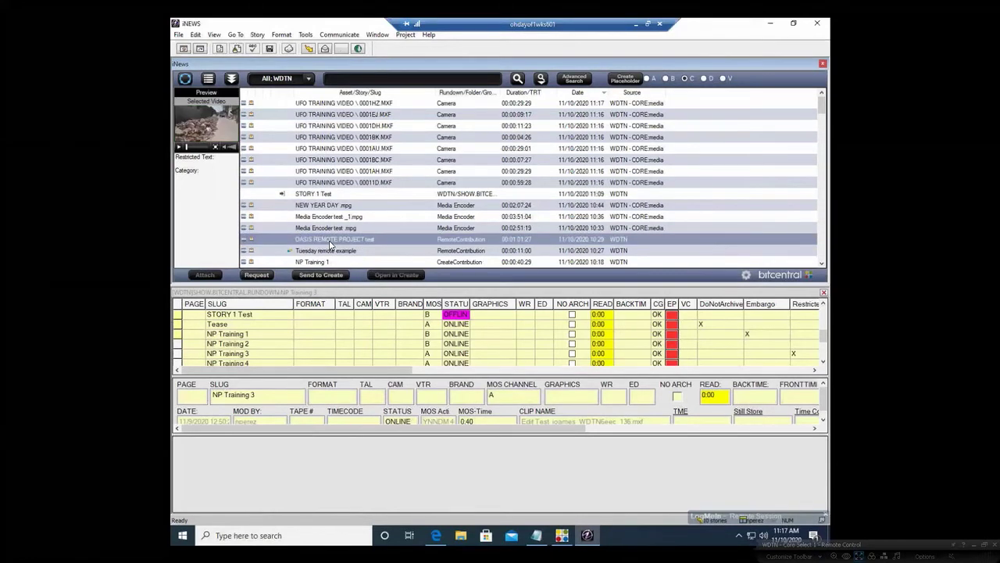
Open the story details of OASIS REMOTE PROJECT test, play its video, check its script, notes and metadata, and return to the asset list.
double_click(329, 245)
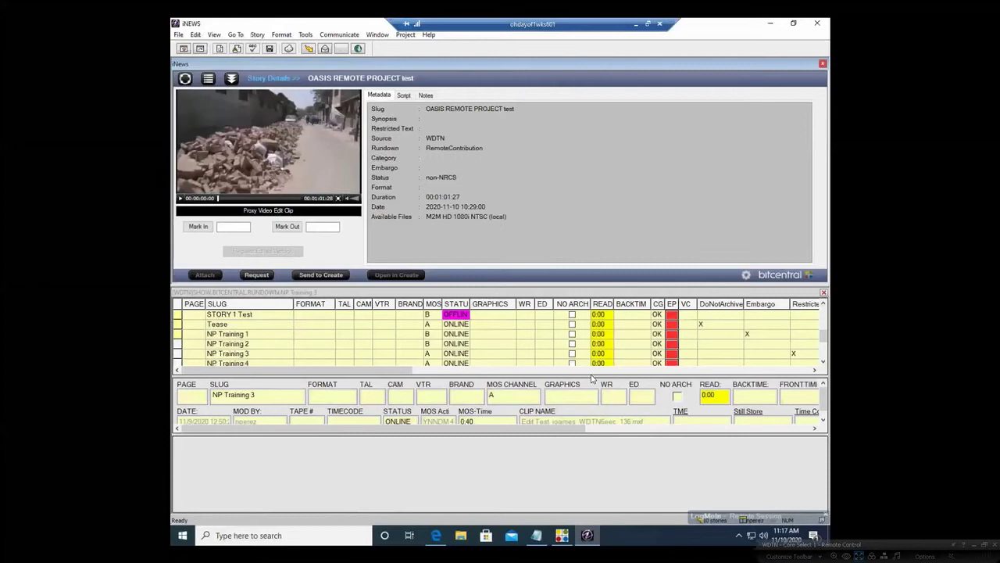
left_click(182, 200)
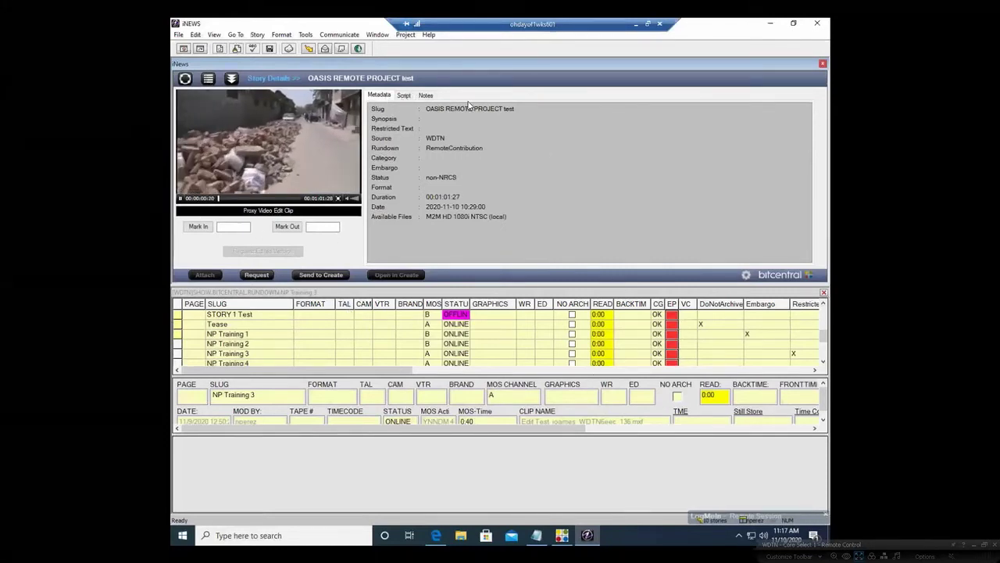
left_click(403, 96)
left_click(425, 95)
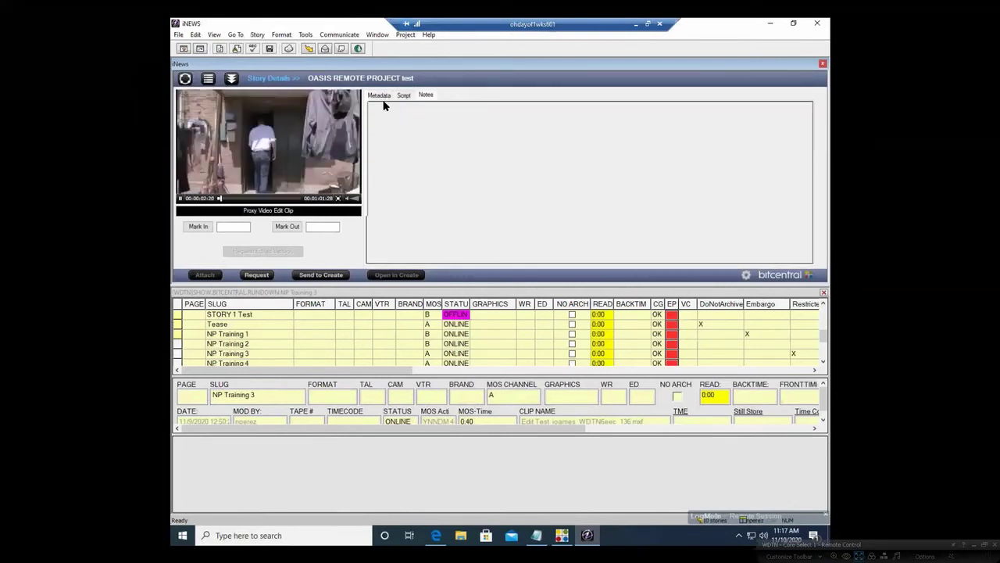
left_click(381, 96)
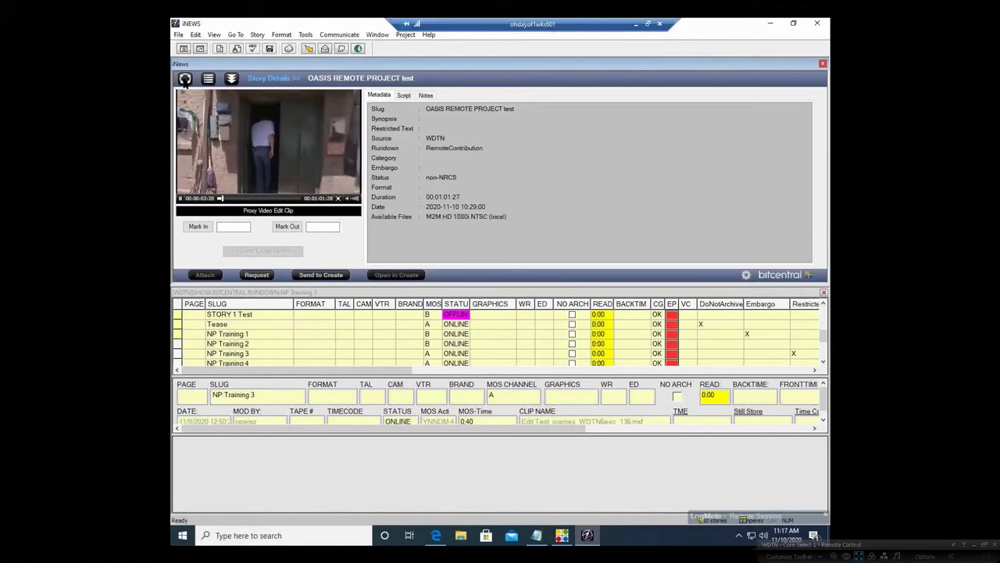
left_click(185, 79)
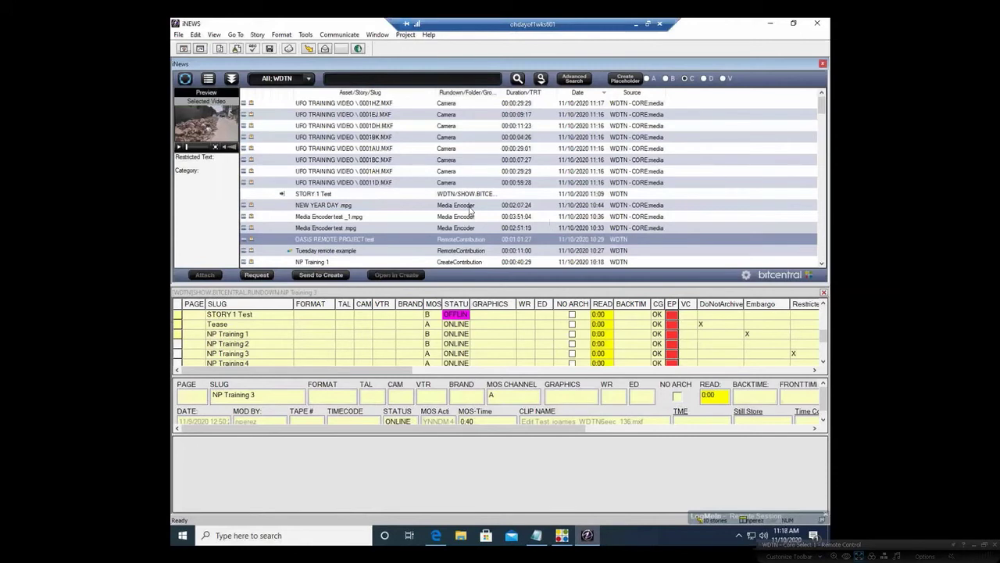
Limit the asset source to Oasis at WDTN and run the search.
left_click(310, 80)
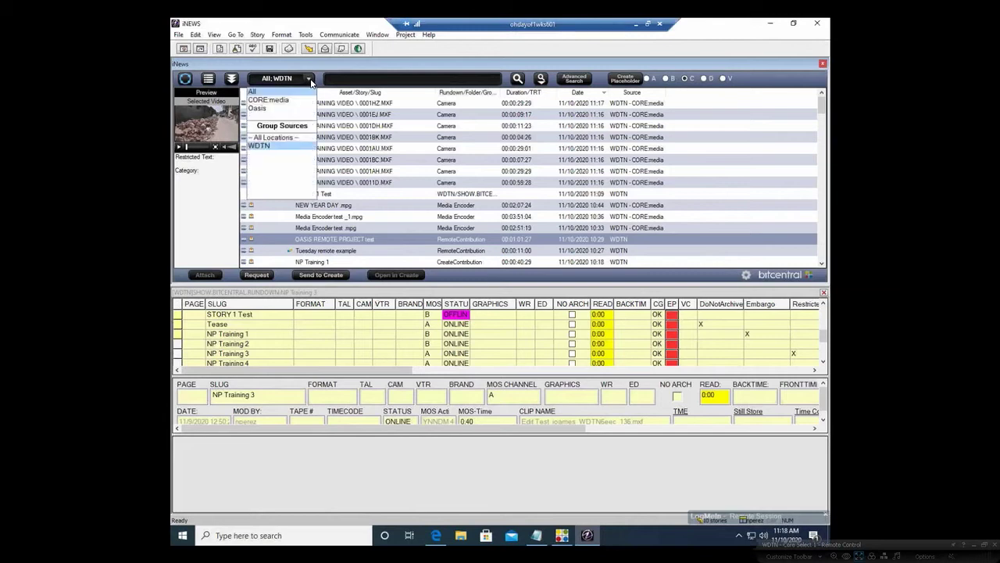
left_click(260, 109)
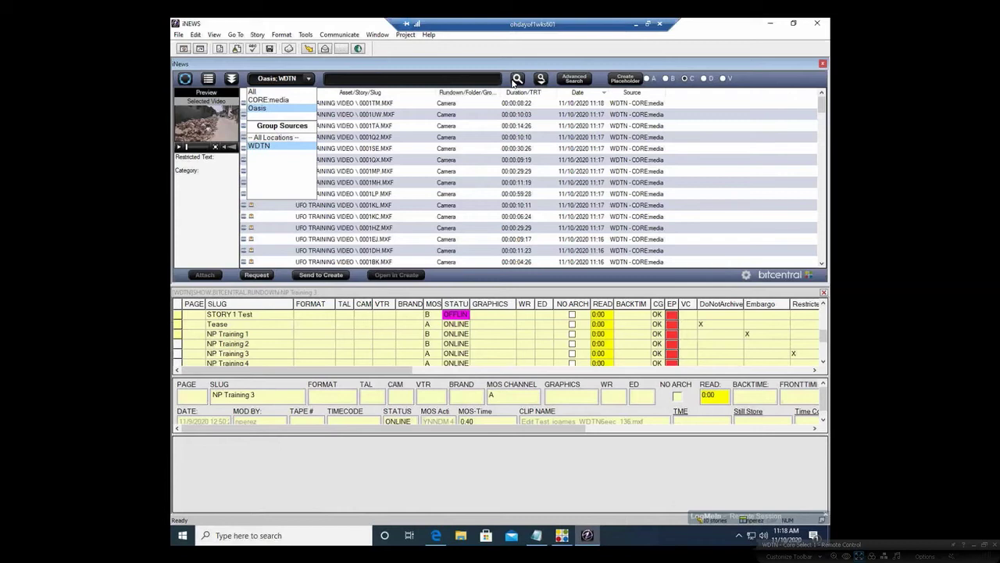
left_click(517, 79)
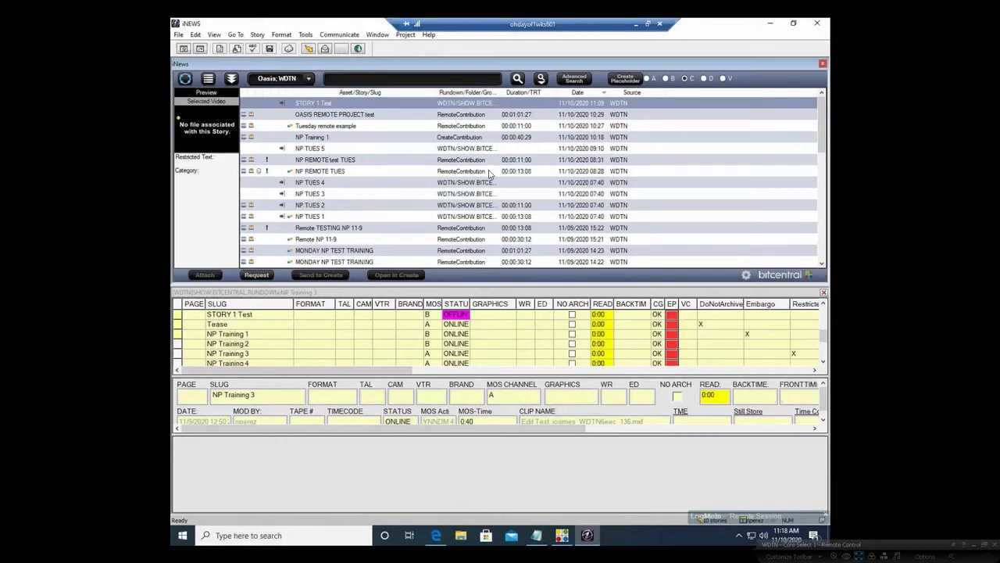
Open the details of the Remote TESTING NP 11-9 story and bring up its request options.
scroll(489, 176, "down", 3)
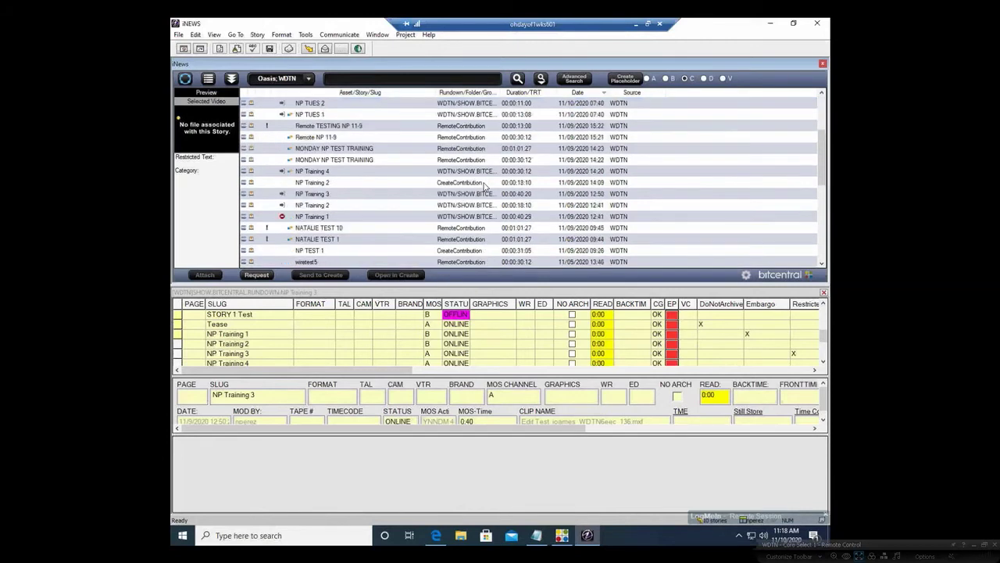
double_click(317, 127)
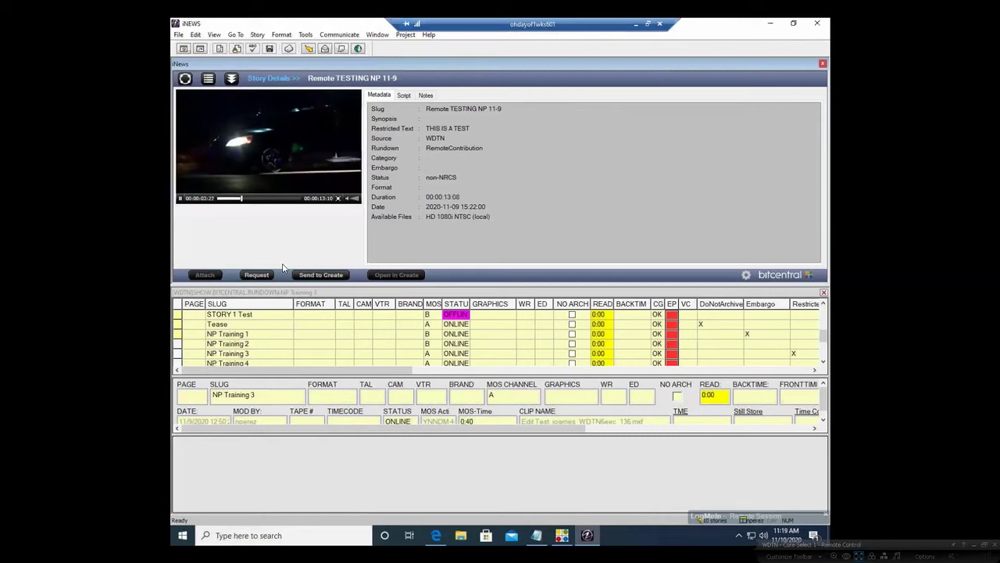
left_click(257, 276)
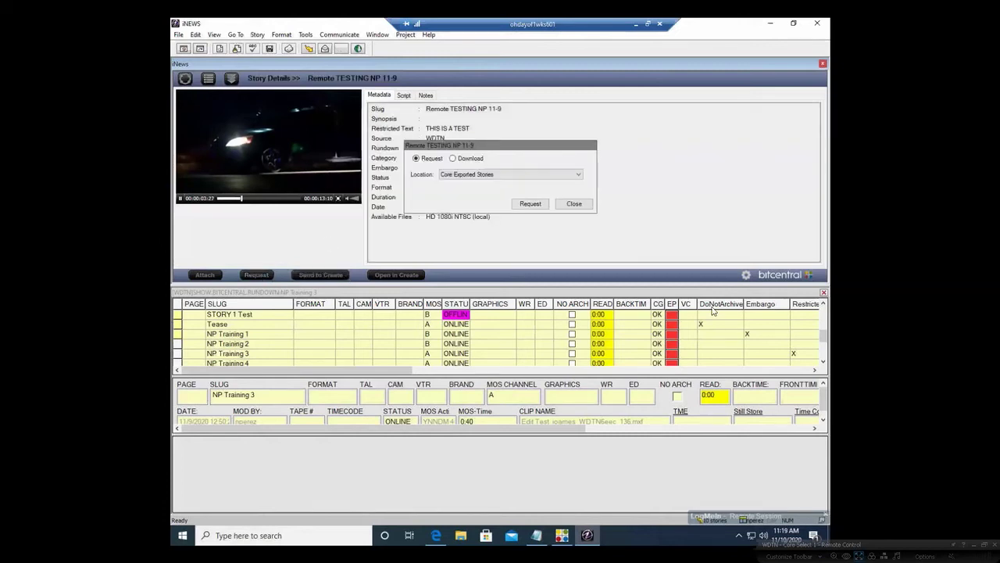
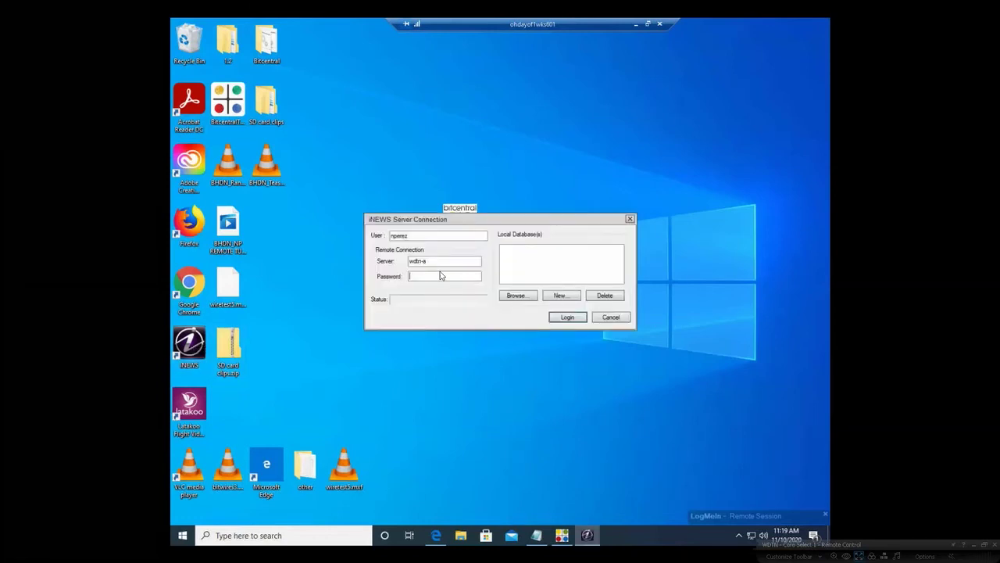
Enter the account password and log in to the wdtn-a server.
type("••••")
key("Return")
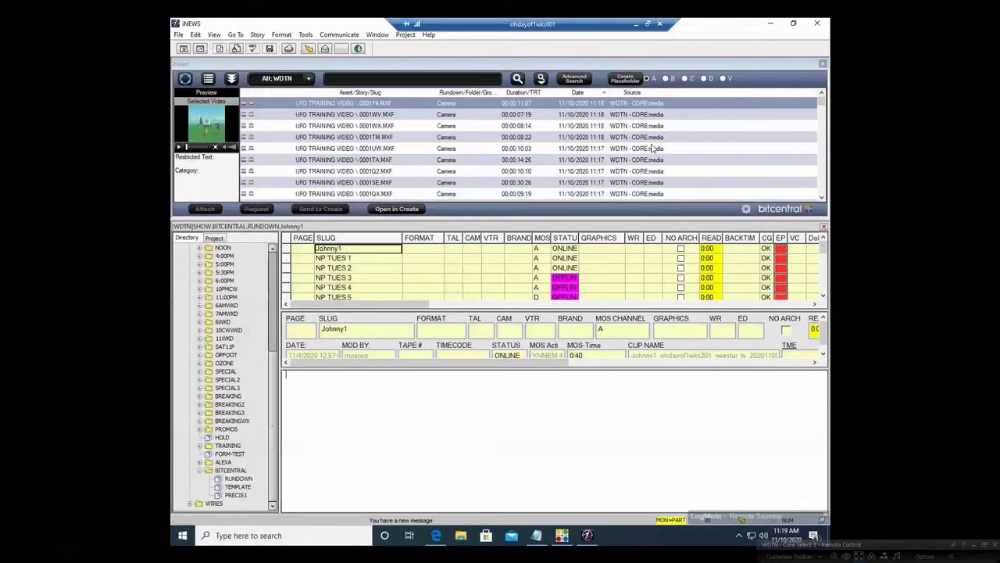
Search the assets with the source limited to Oasis at WDTN and select the NP Training 1 clip to preview it.
left_click(309, 78)
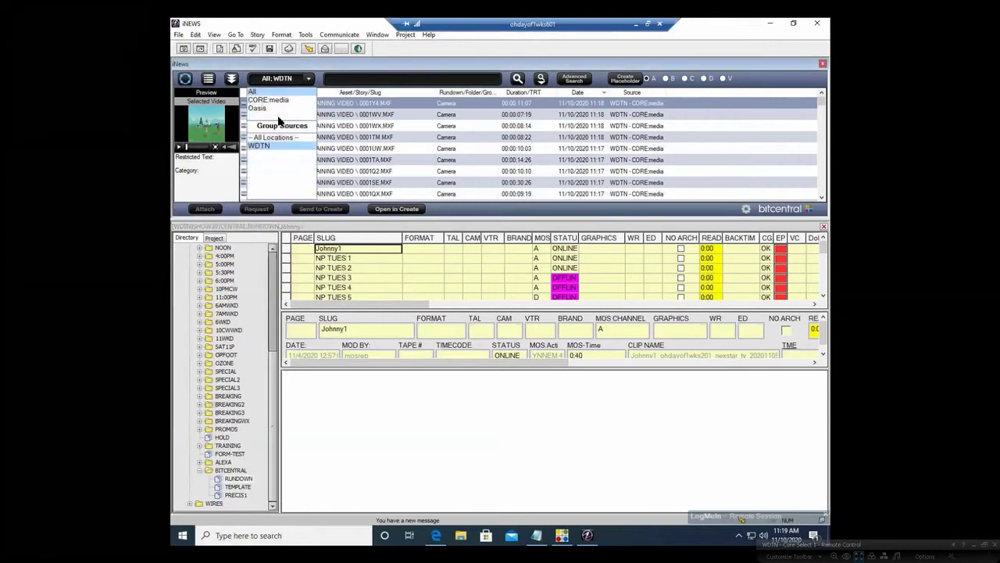
left_click(270, 109)
left_click(540, 78)
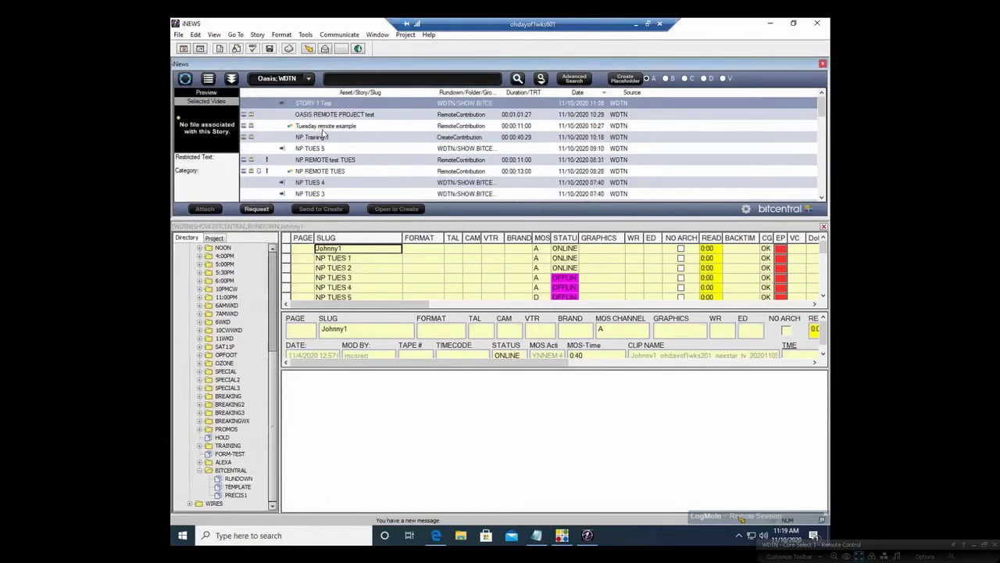
left_click(309, 137)
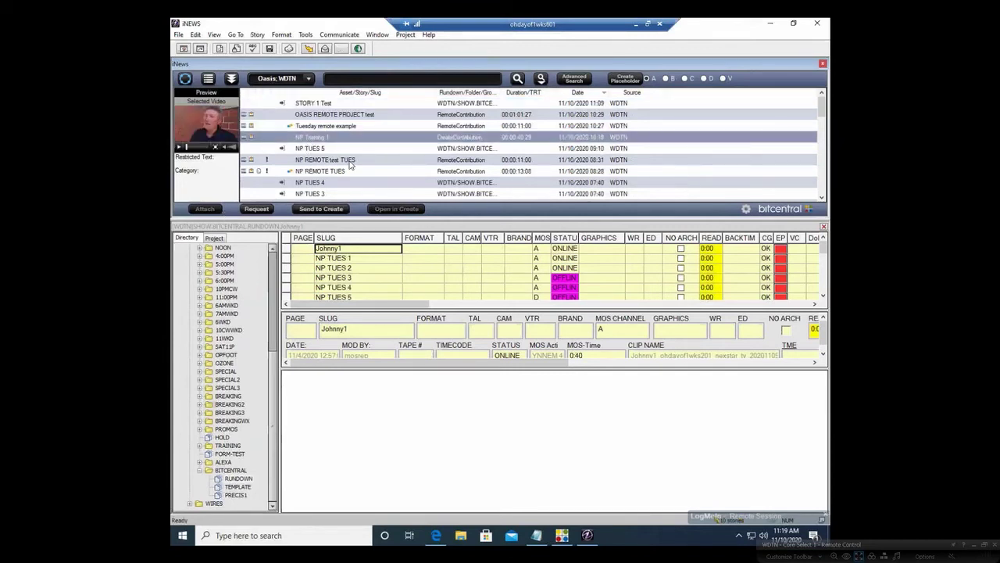
View the details of the NP TUES 5 story, return to the asset list and open the details of the Randy 6 story.
double_click(315, 149)
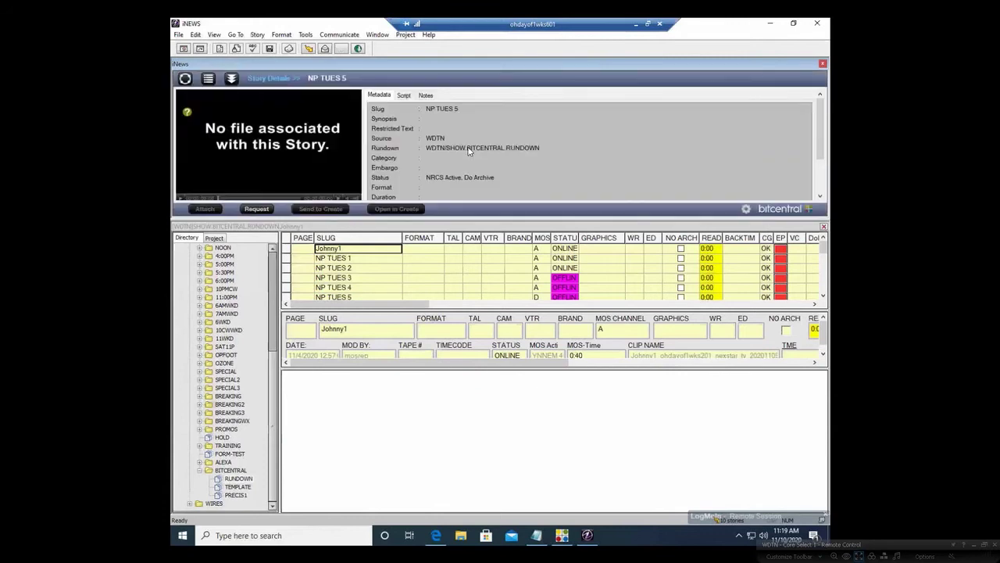
left_click(185, 78)
scroll(584, 156, "down", 1)
scroll(583, 149, "down", 3)
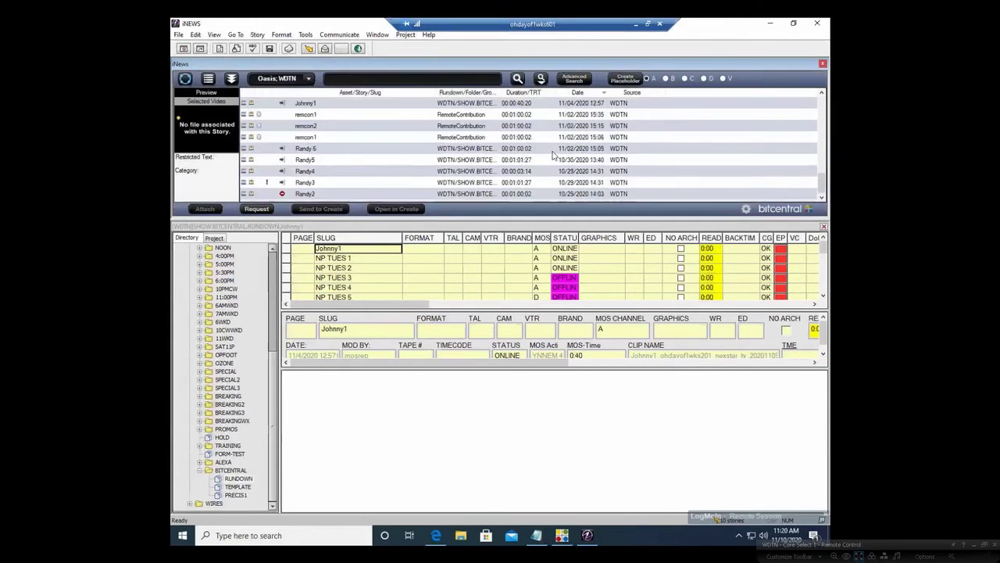
left_click(308, 150)
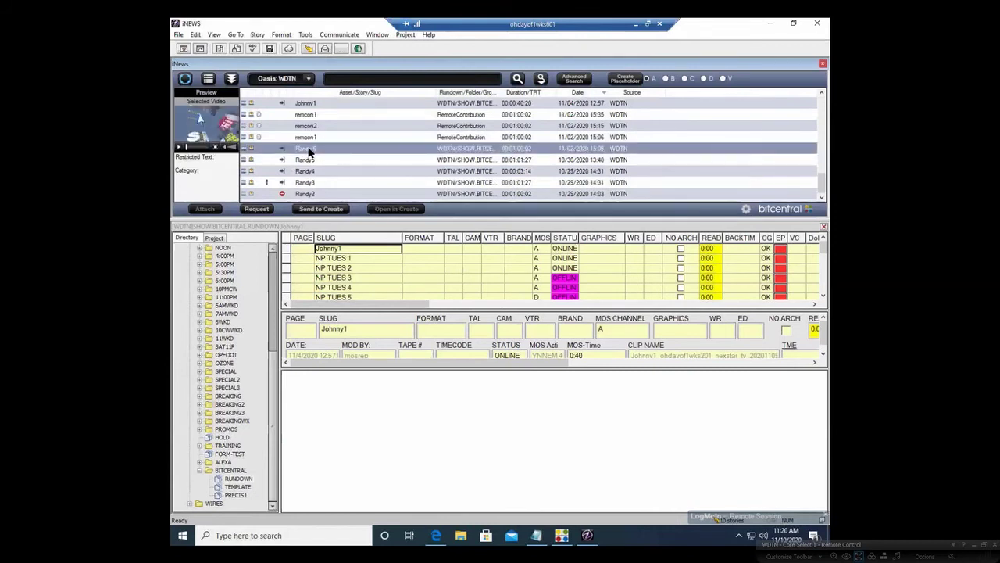
double_click(309, 150)
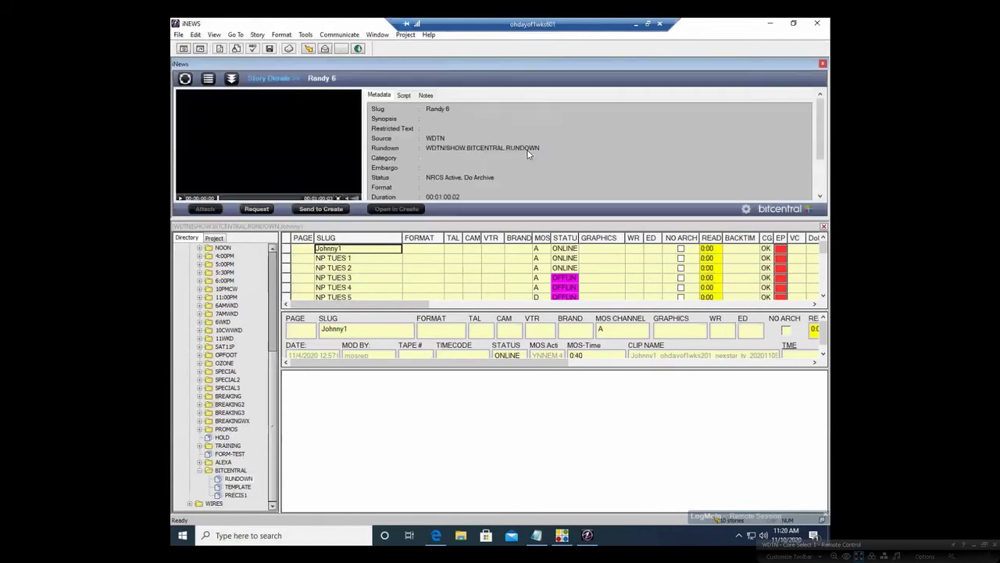
Switch Randy 6's request options to Download and look over the destination folder choices without picking one.
left_click(256, 209)
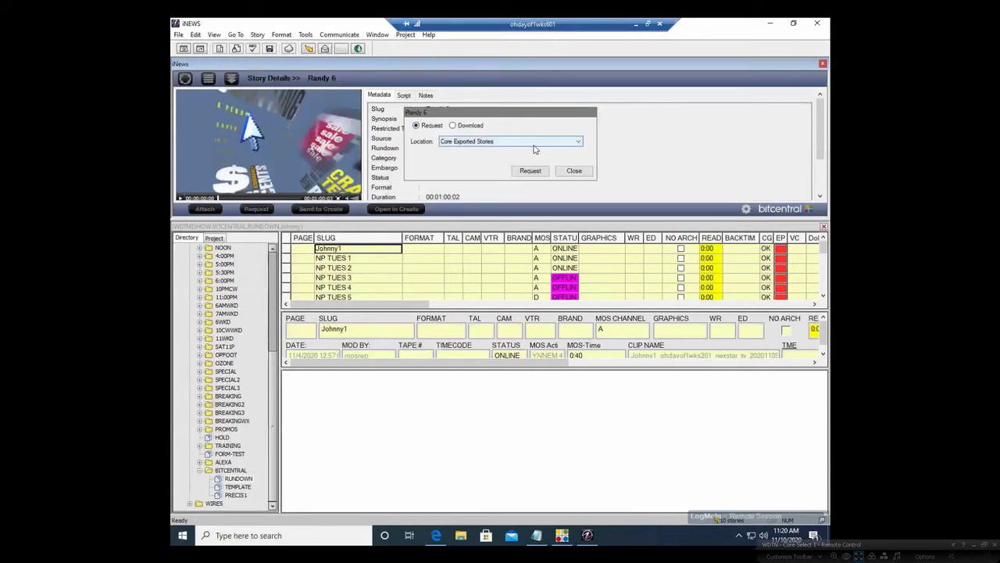
left_click(454, 126)
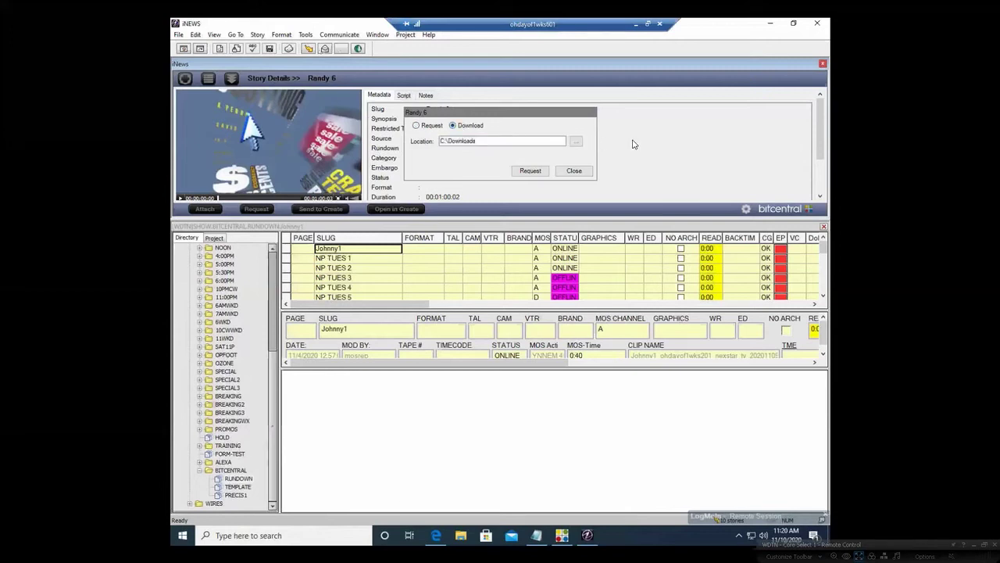
left_click(576, 141)
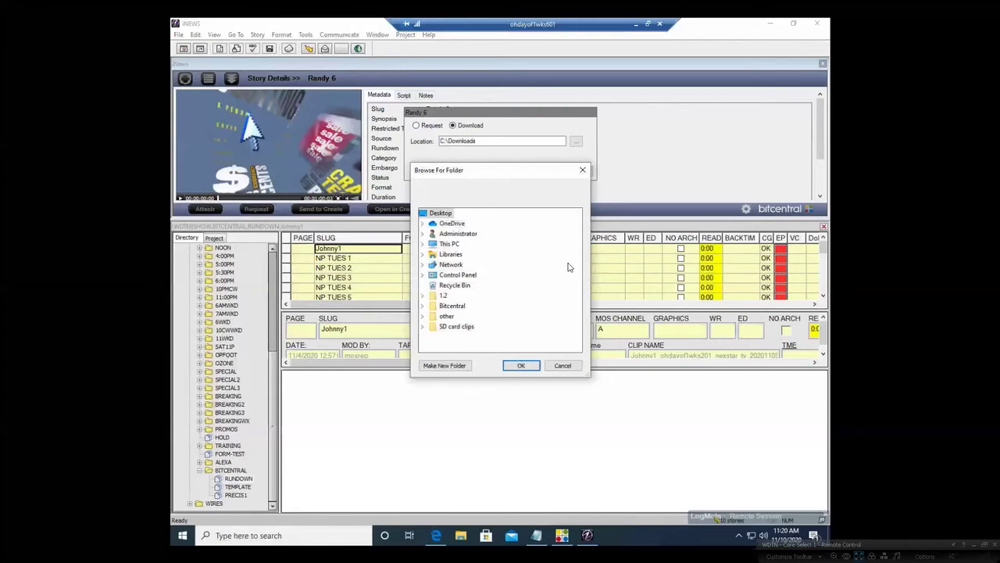
left_click(559, 366)
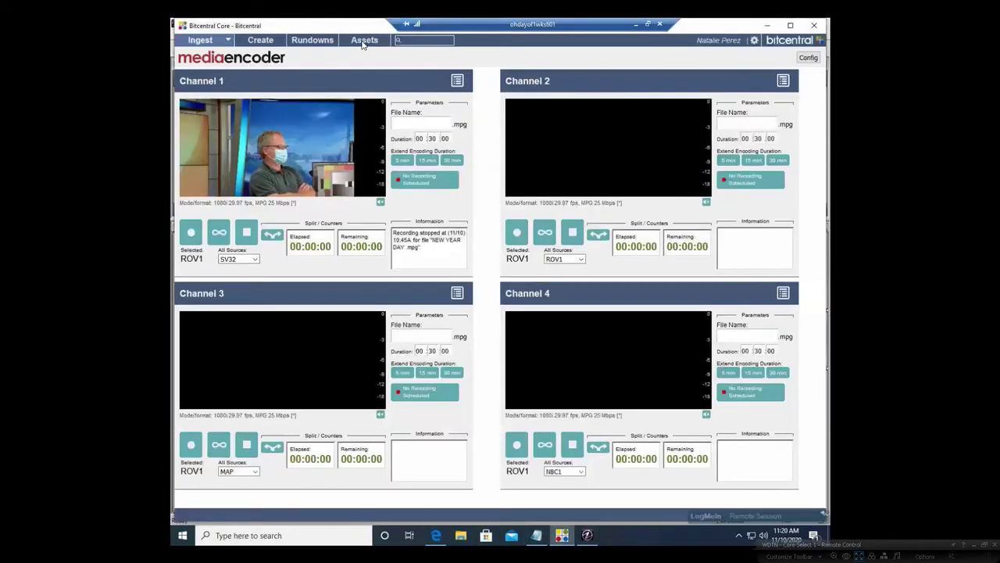
Open the Assets page in Bitcentral Core, and close the Randy 6 request options back in iNEWS without requesting anything.
left_click(363, 41)
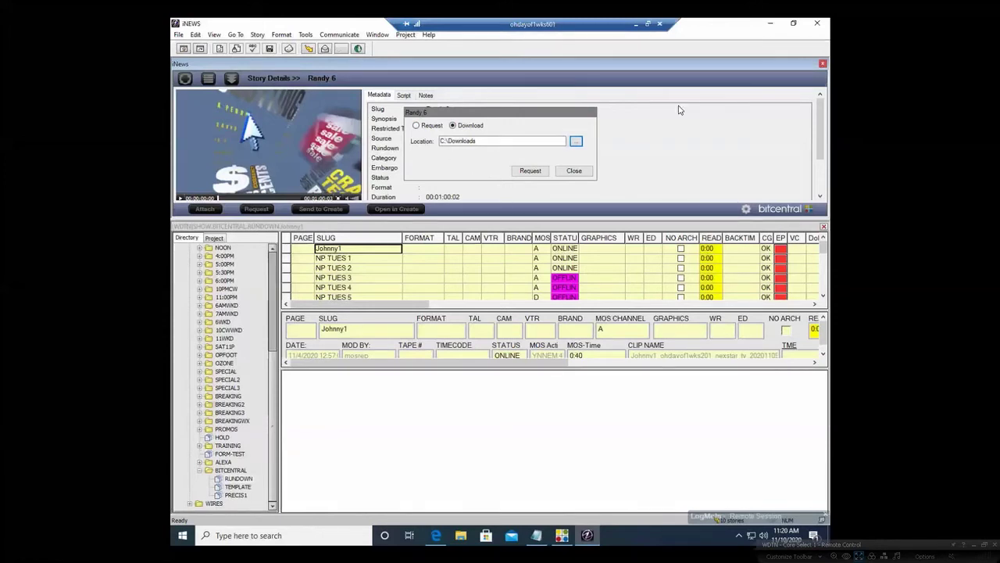
left_click(576, 174)
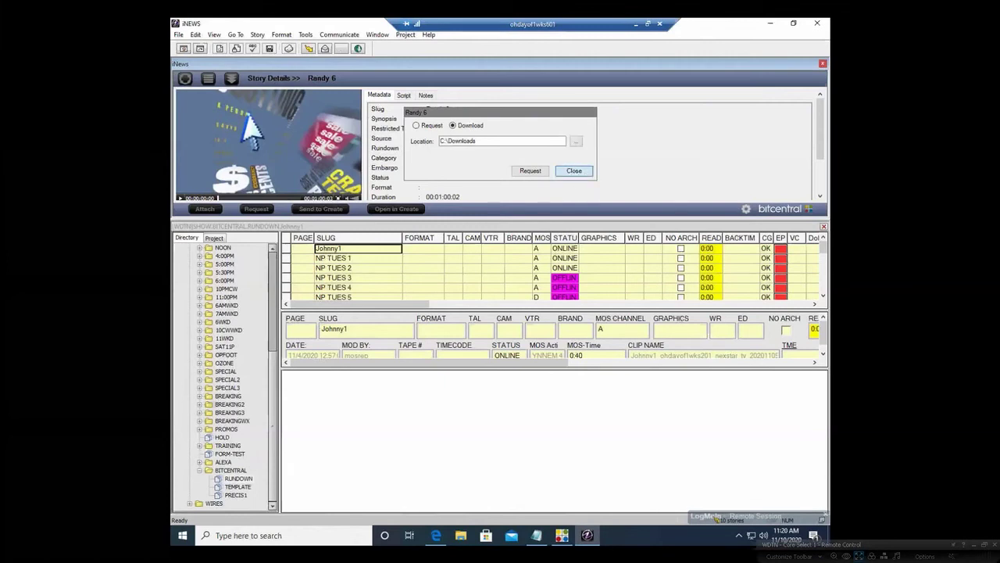
Return to the asset list, search Oasis at WDTN for NP and look through the results.
left_click(185, 79)
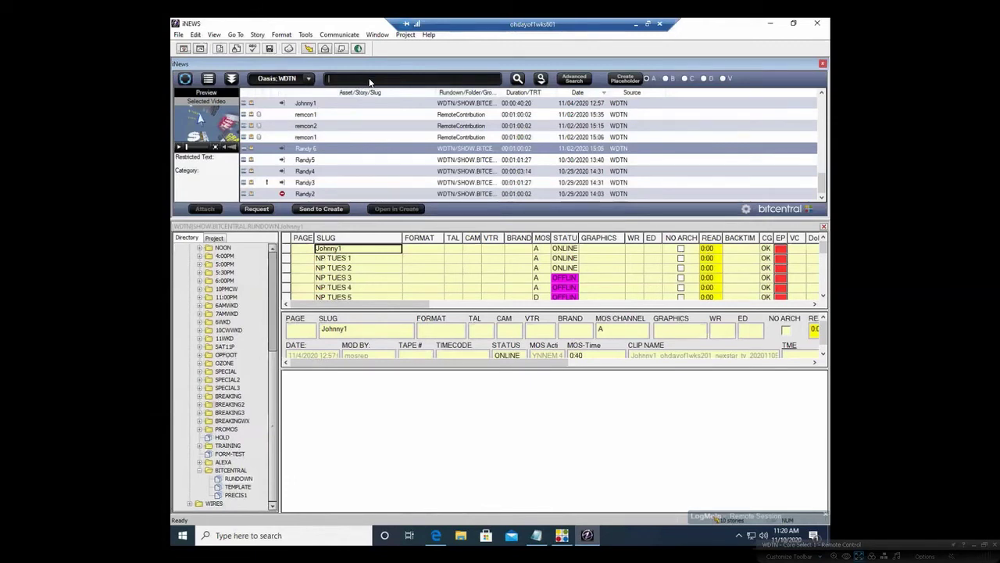
type("NP")
left_click(517, 78)
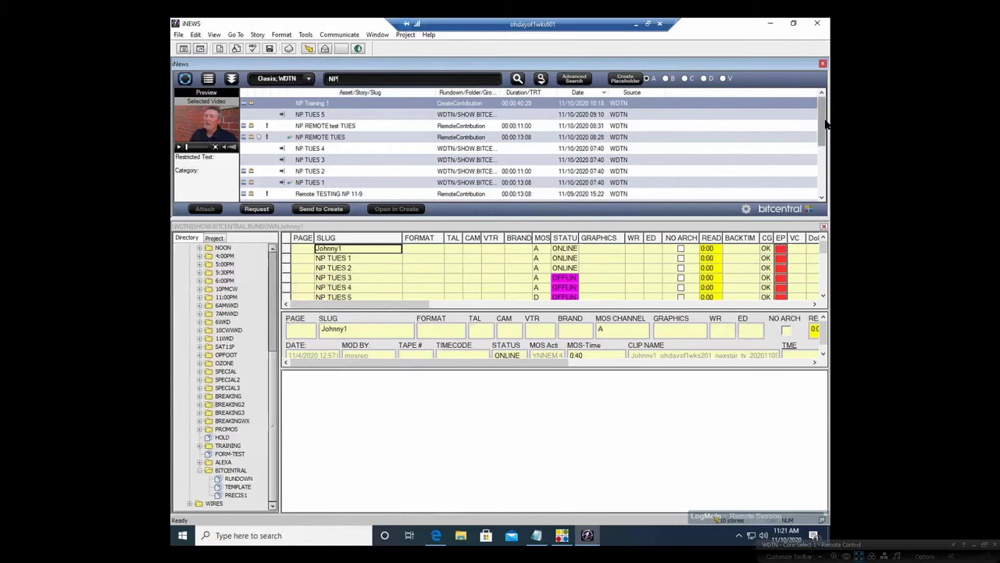
scroll(825, 148, "down", 1)
scroll(825, 196, "down", 2)
scroll(823, 230, "up", 2)
scroll(822, 133, "down", 1)
left_click_drag(821, 117, 820, 65)
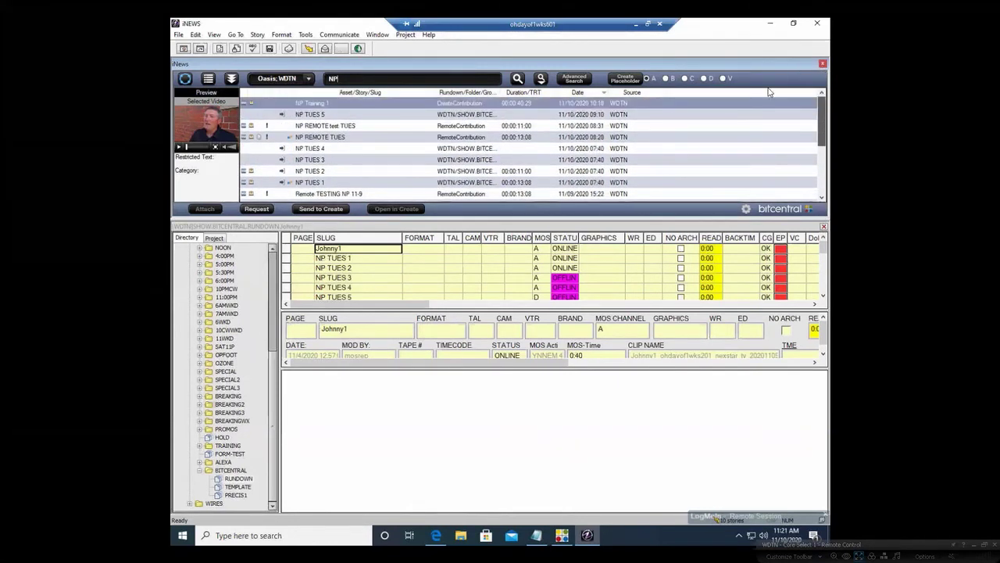
Open the advanced search and examine the field and category filter options.
left_click(576, 77)
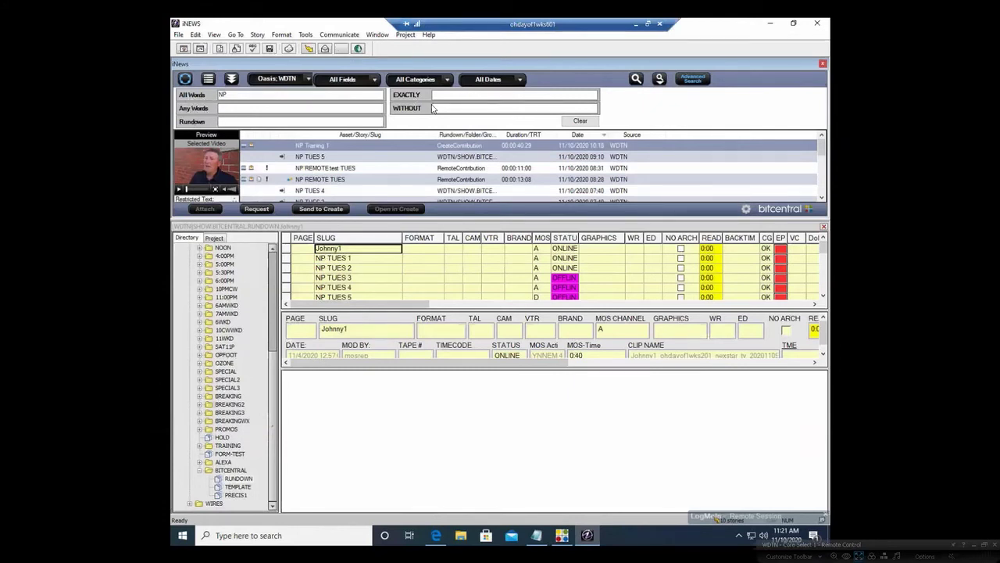
left_click(376, 81)
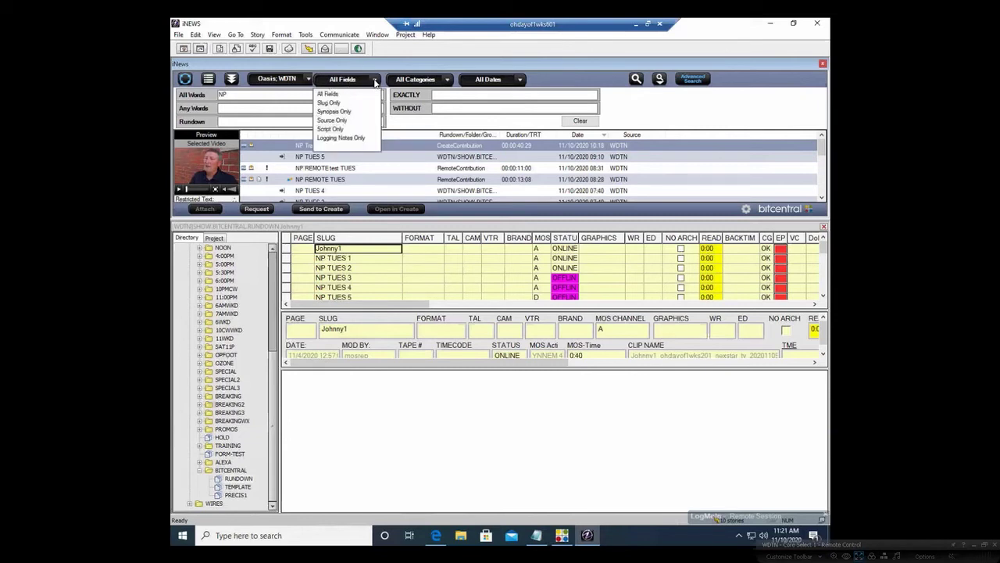
left_click(376, 81)
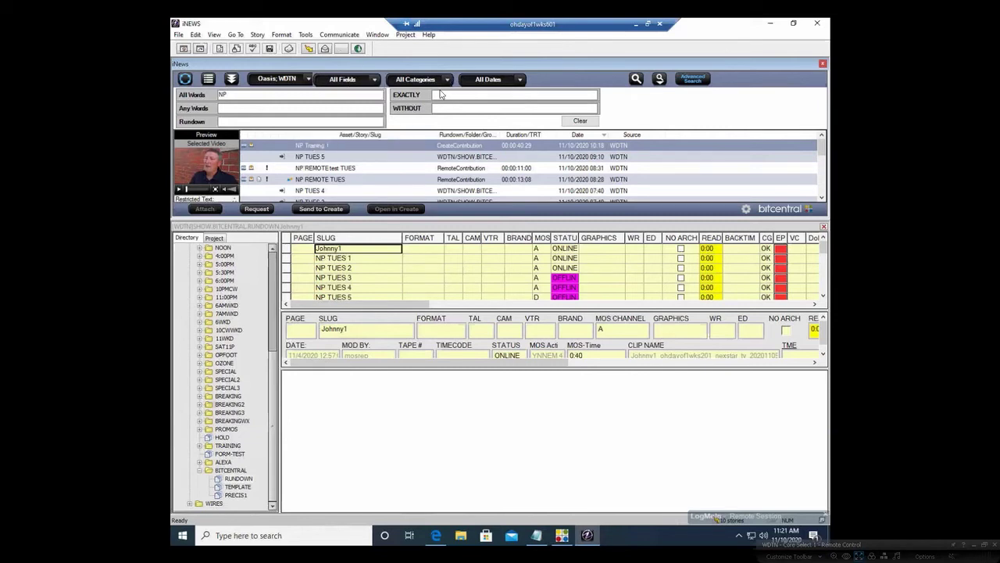
left_click(447, 80)
left_click(406, 136)
Limit the NP search to the past 10 hours, run it and close the advanced search.
left_click(520, 80)
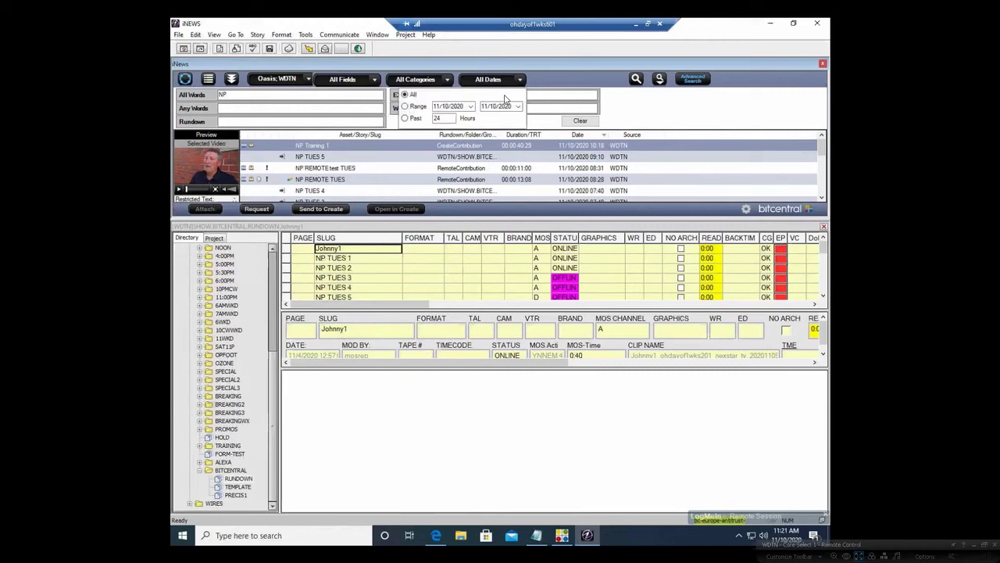
left_click(442, 119)
type("10")
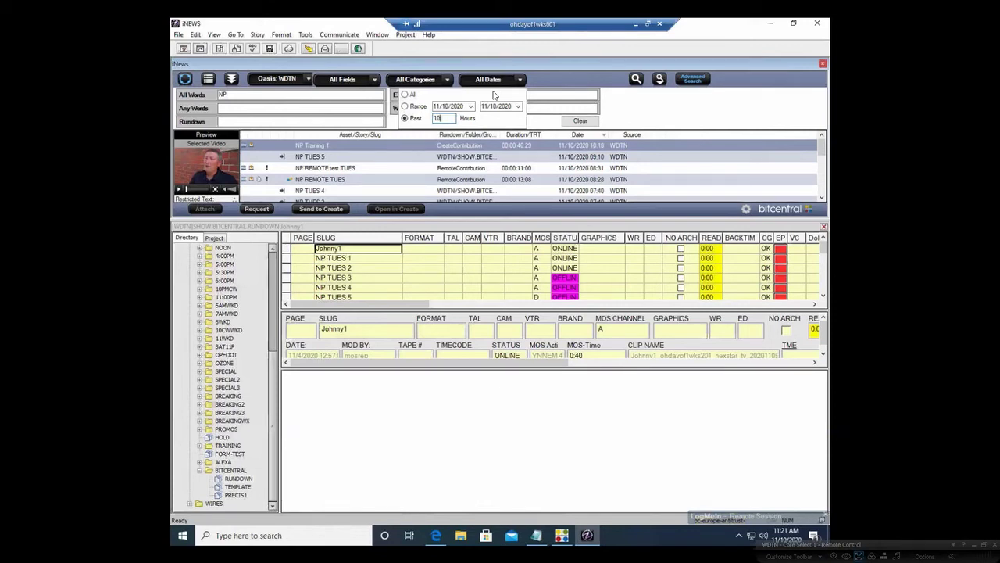
left_click(637, 78)
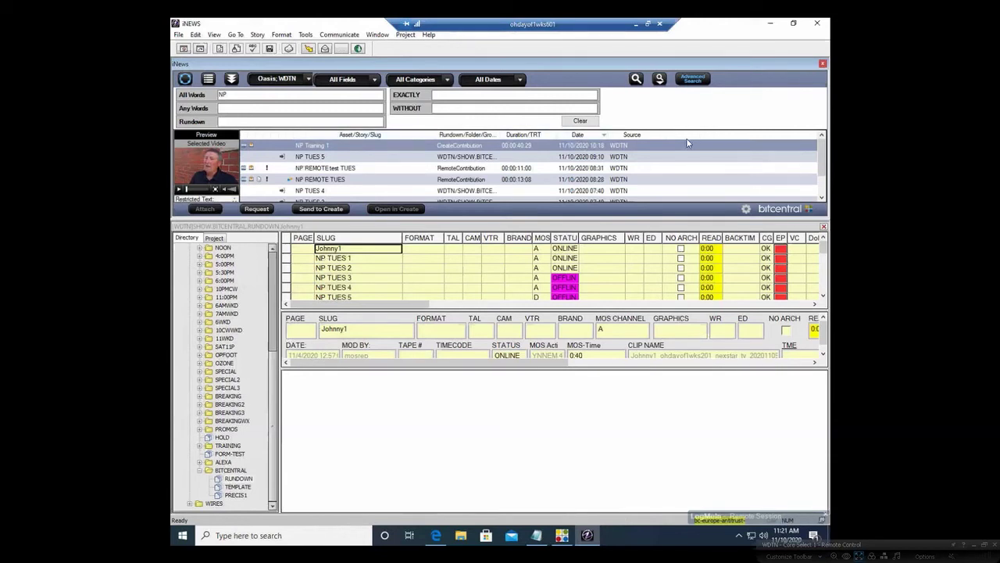
left_click(695, 80)
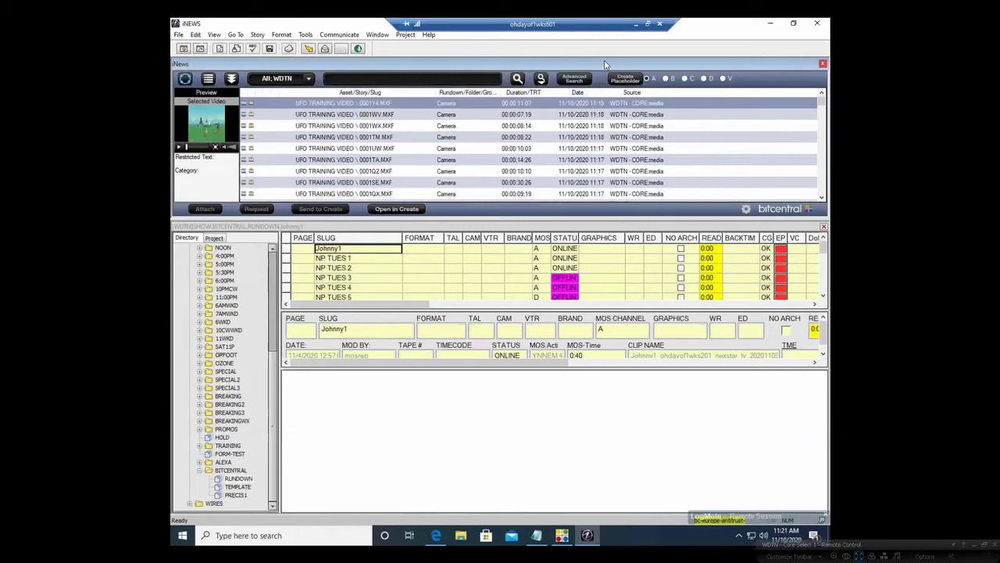
Limit the asset source to Oasis at WDTN and search for np.
left_click(308, 79)
left_click(252, 109)
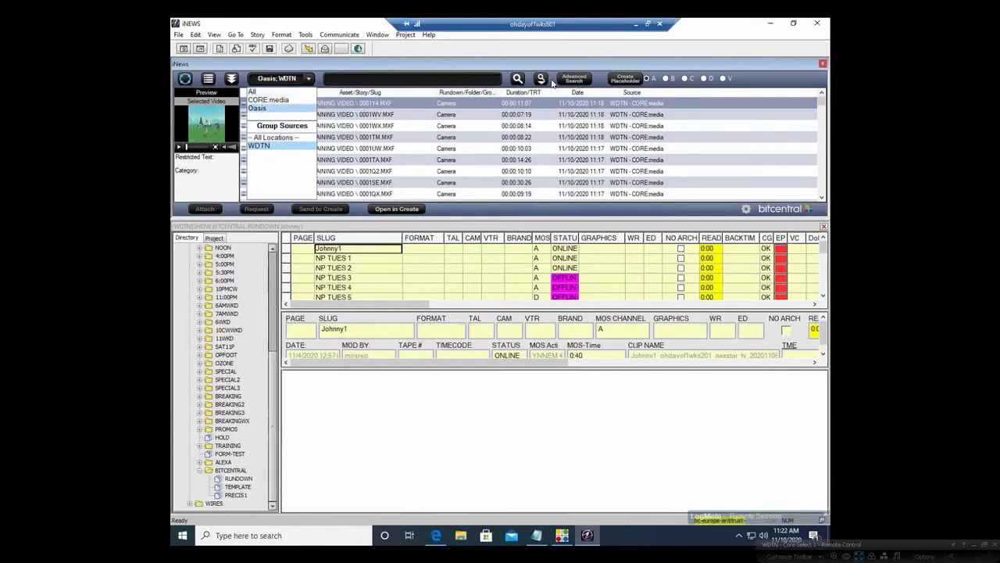
left_click(515, 79)
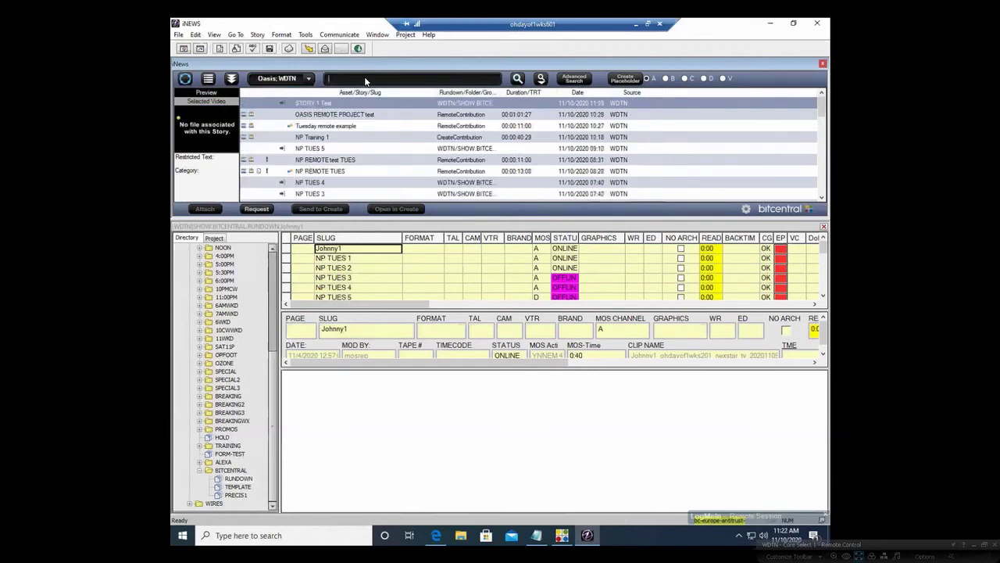
type("ri")
left_click(518, 79)
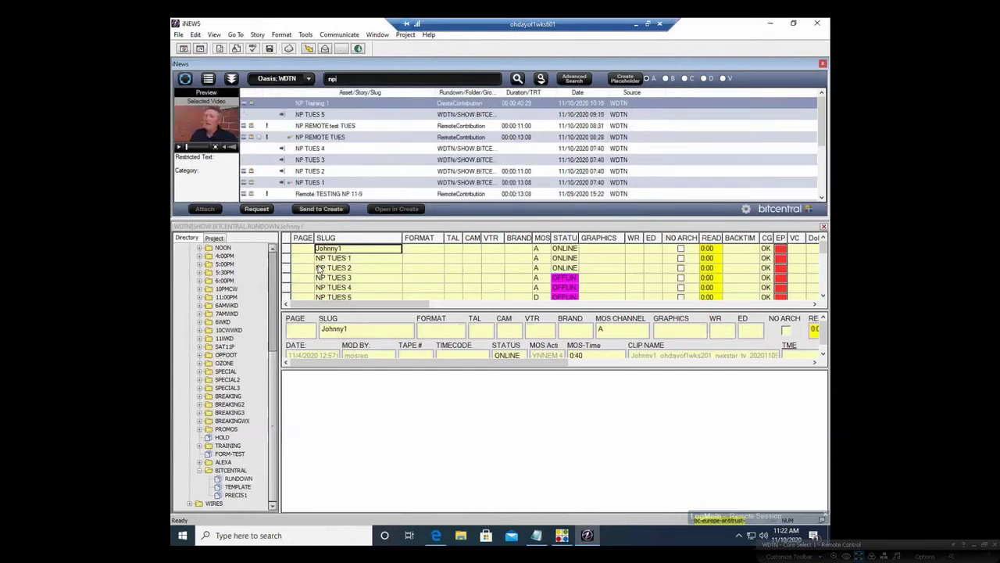
Run the advanced search for np with the past 10 hours date filter and look through the assets.
left_click(580, 79)
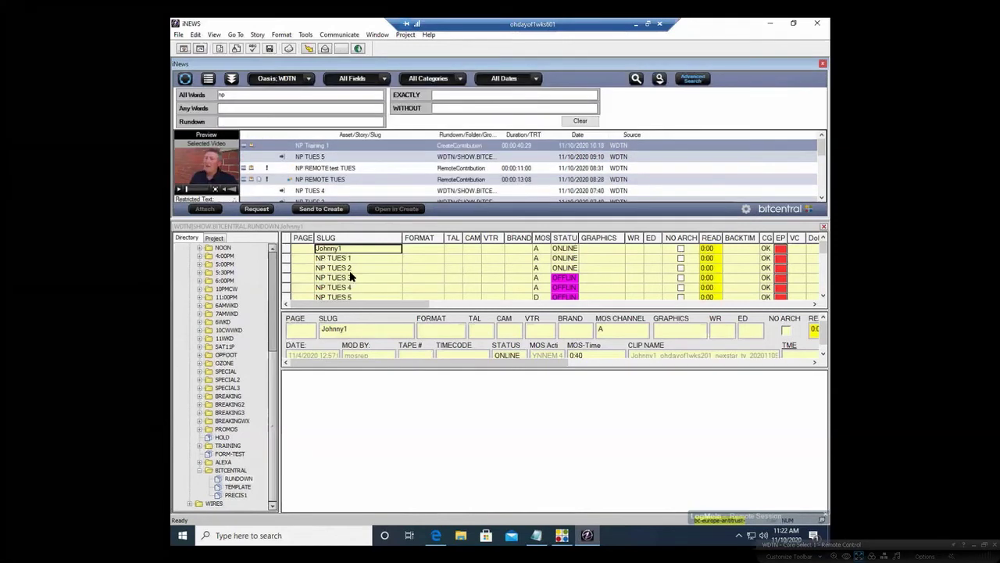
left_click(536, 81)
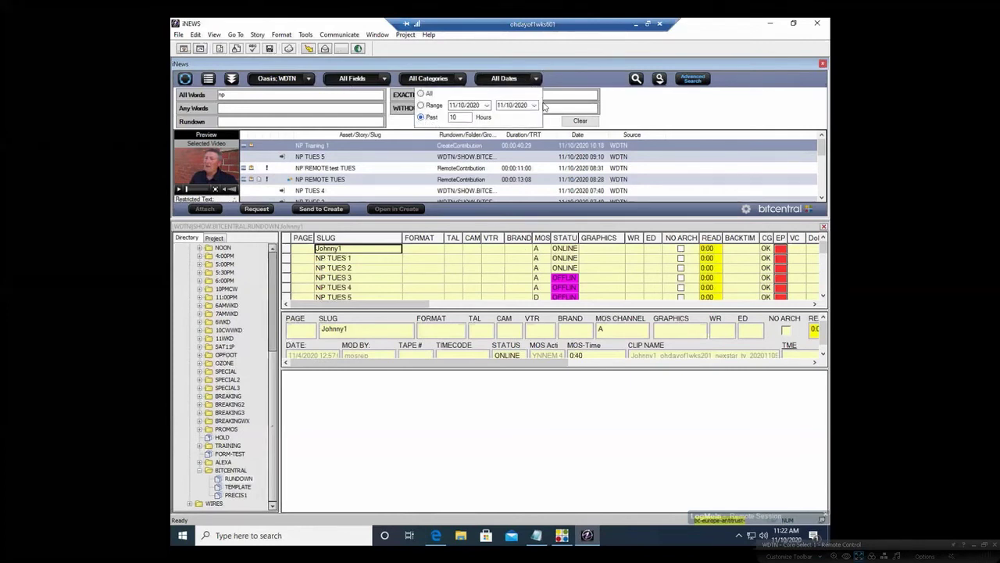
left_click(636, 79)
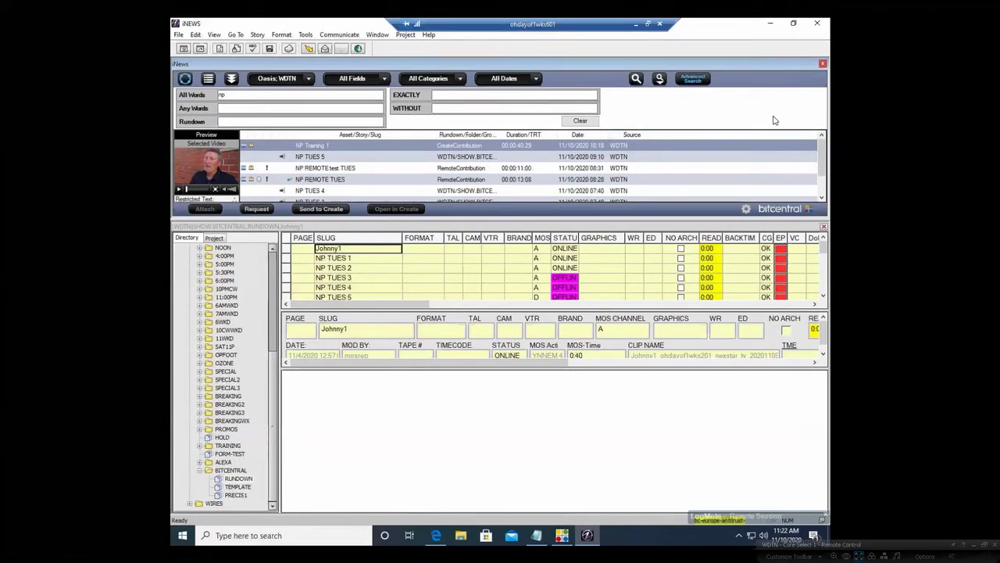
scroll(824, 172, "down", 3)
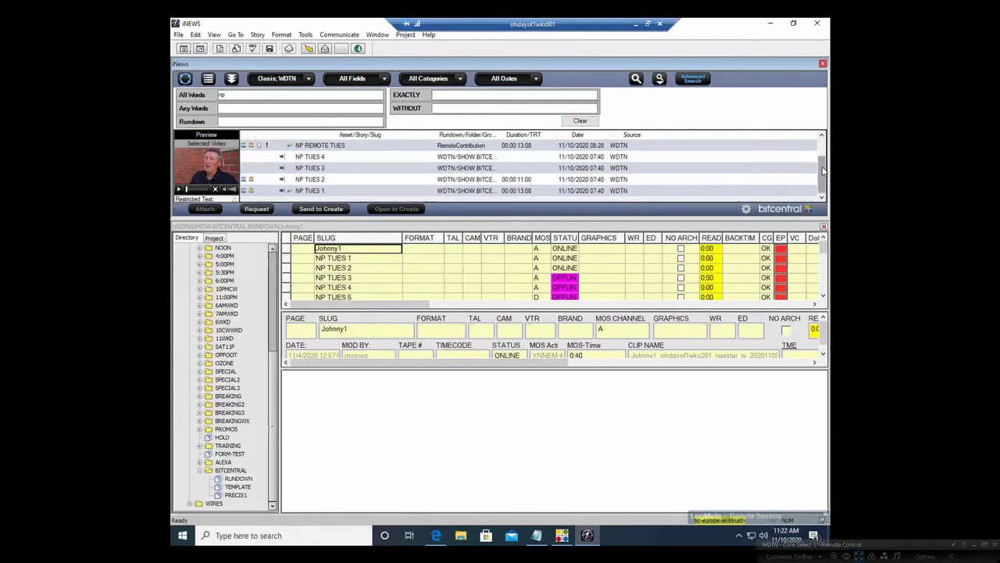
left_click_drag(823, 170, 819, 145)
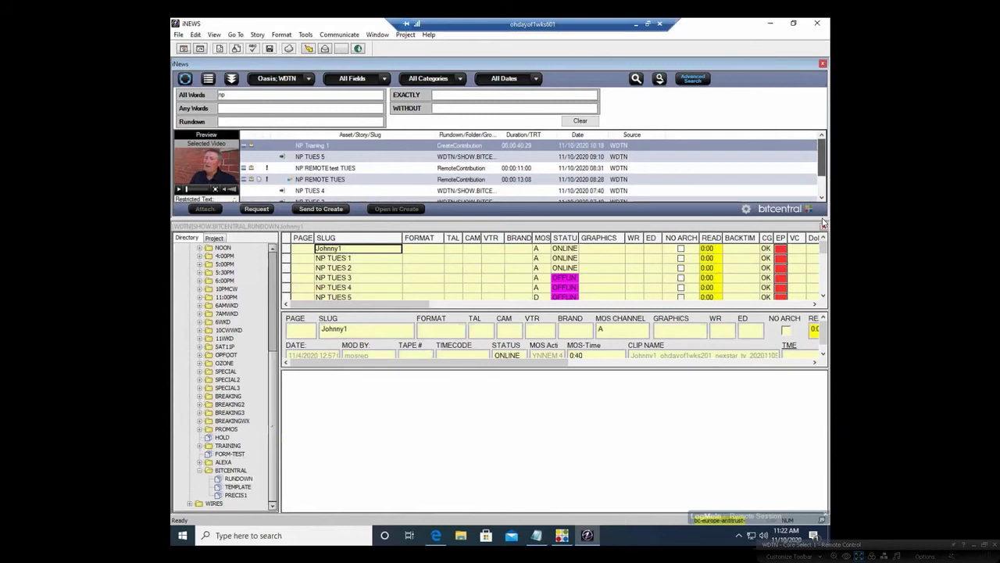
scroll(815, 160, "down", 1)
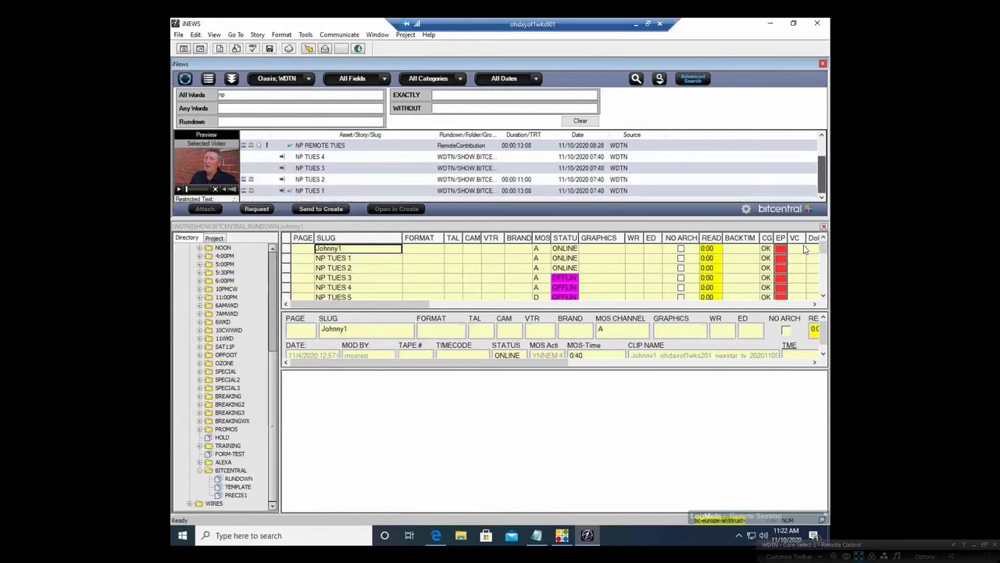
Check the NP TUES 2 and NP TUES 3 assets, and select NP REMOTE TUES and play its preview.
left_click(330, 179)
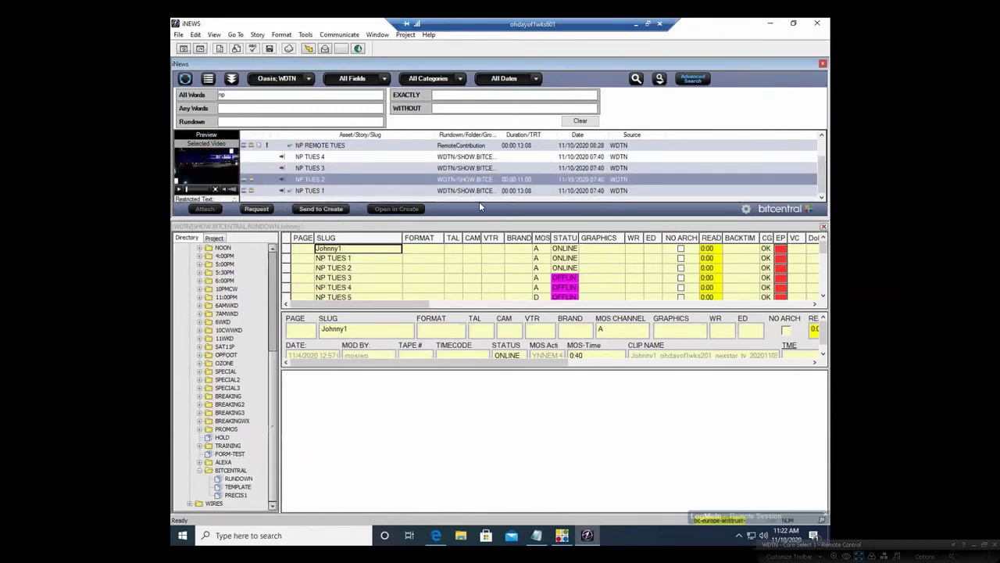
left_click(490, 168)
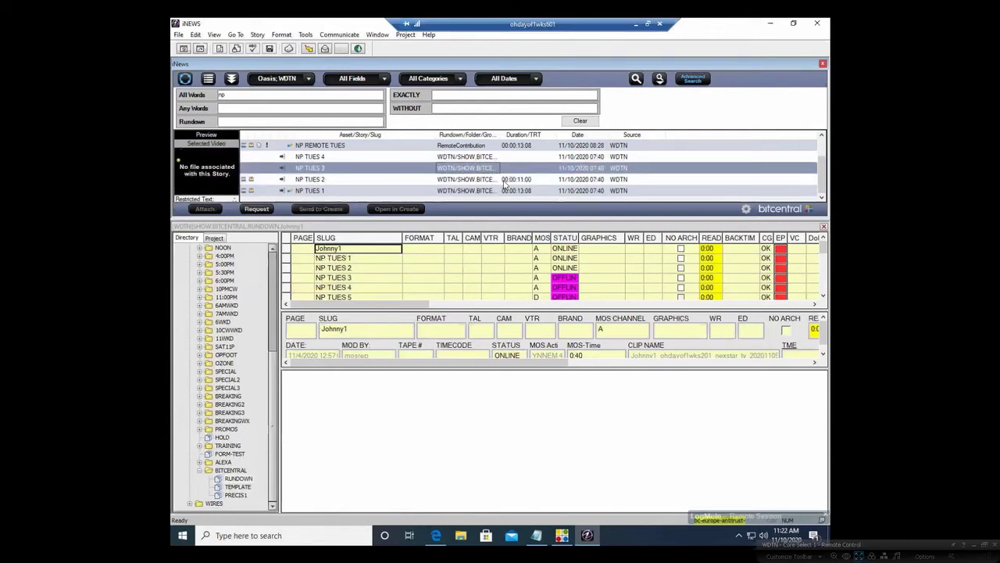
left_click(484, 146)
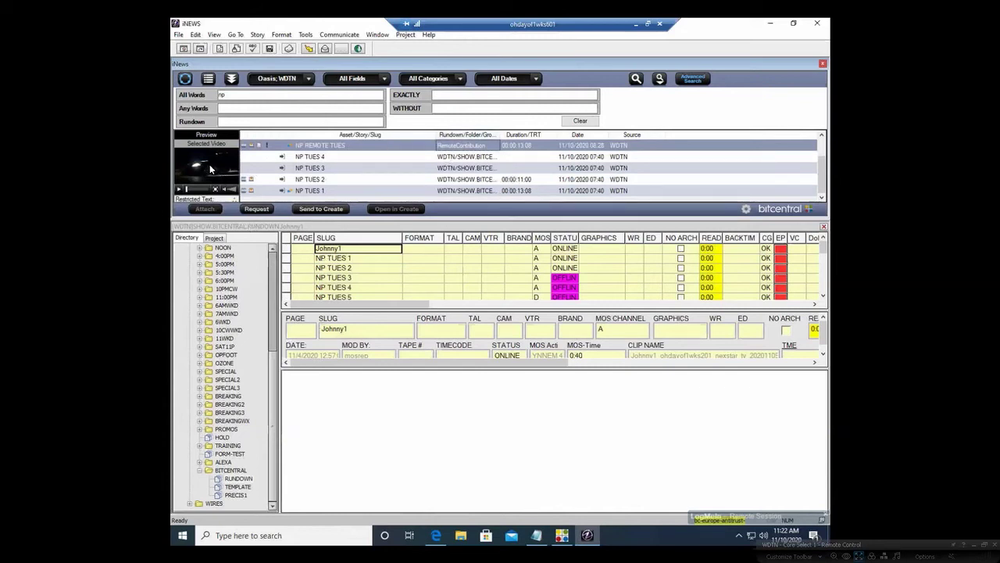
left_click(179, 190)
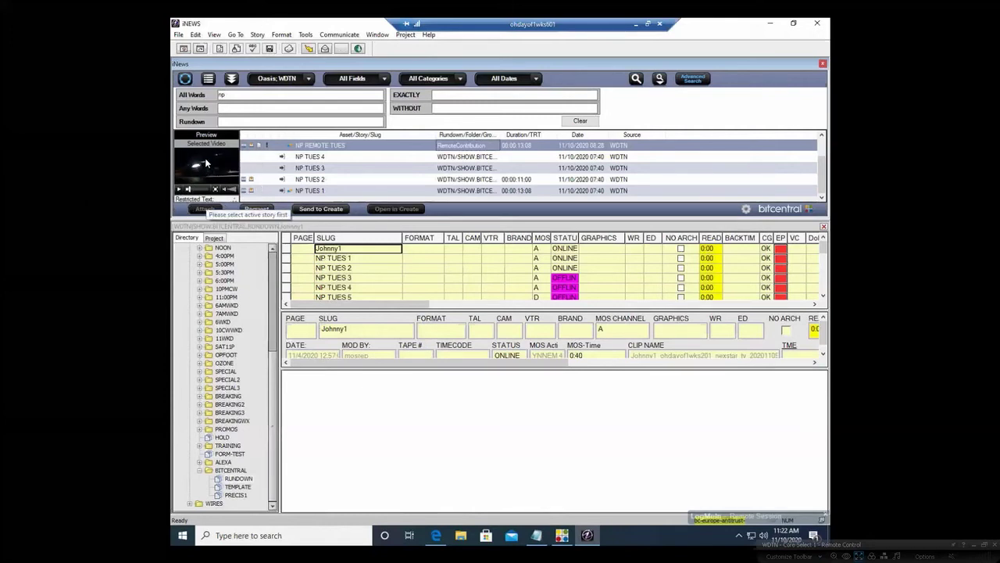
Attach the NP REMOTE TUES clip to the NP TUES 3 story in the rundown.
left_click(315, 275)
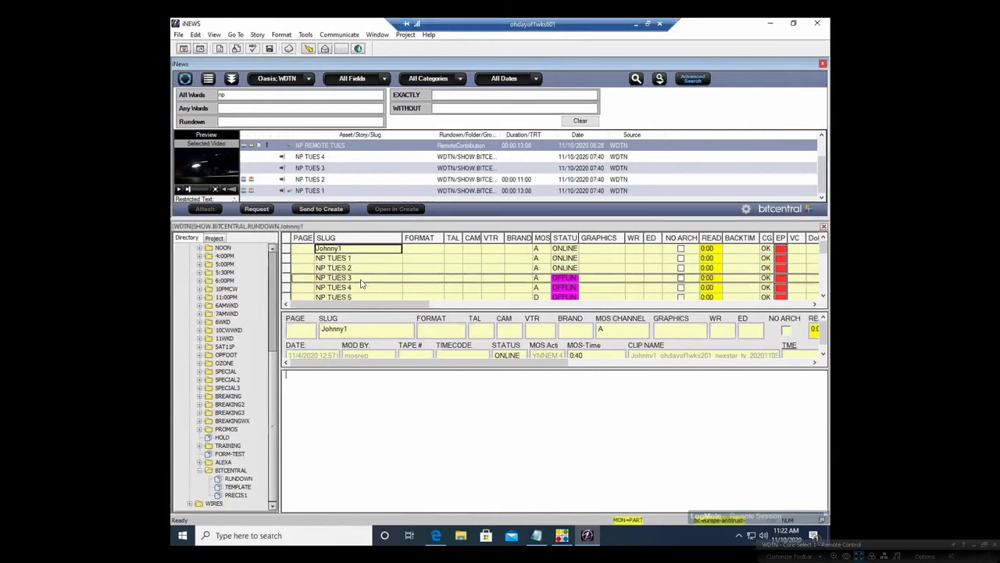
left_click(361, 279)
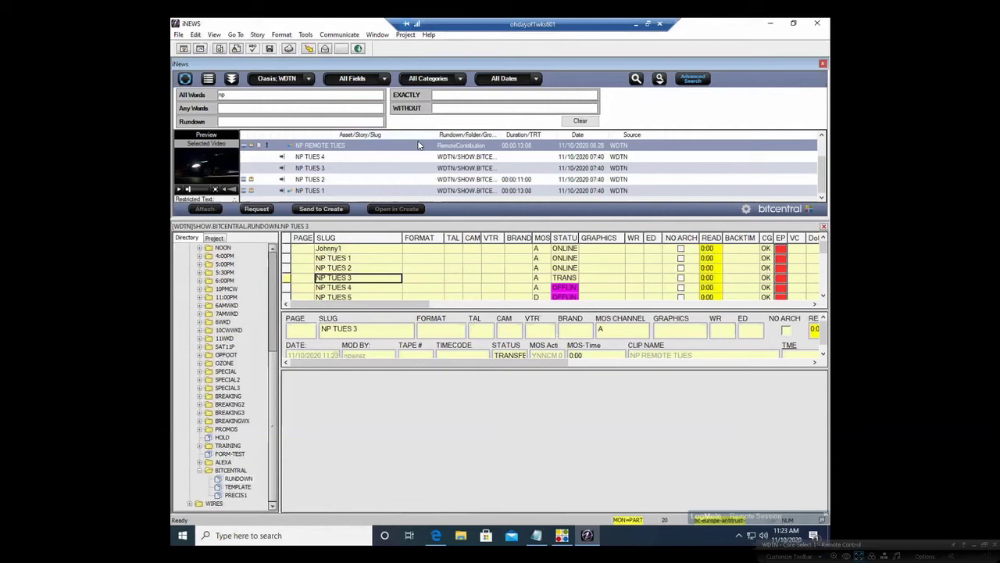
Clear the advanced search criteria, limit the source to Oasis at WDTN, and run the search again.
scroll(372, 178, "up", 1)
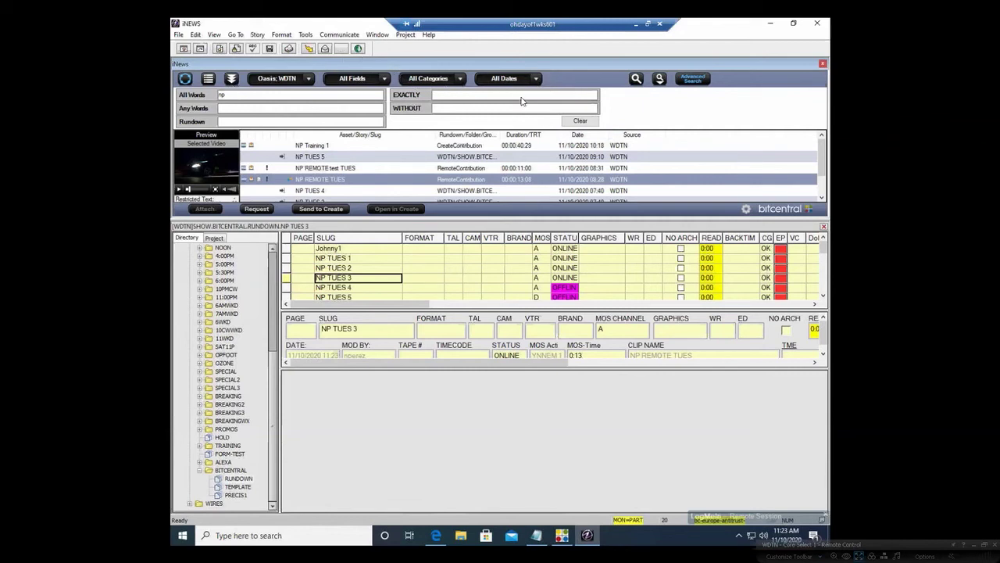
left_click(581, 121)
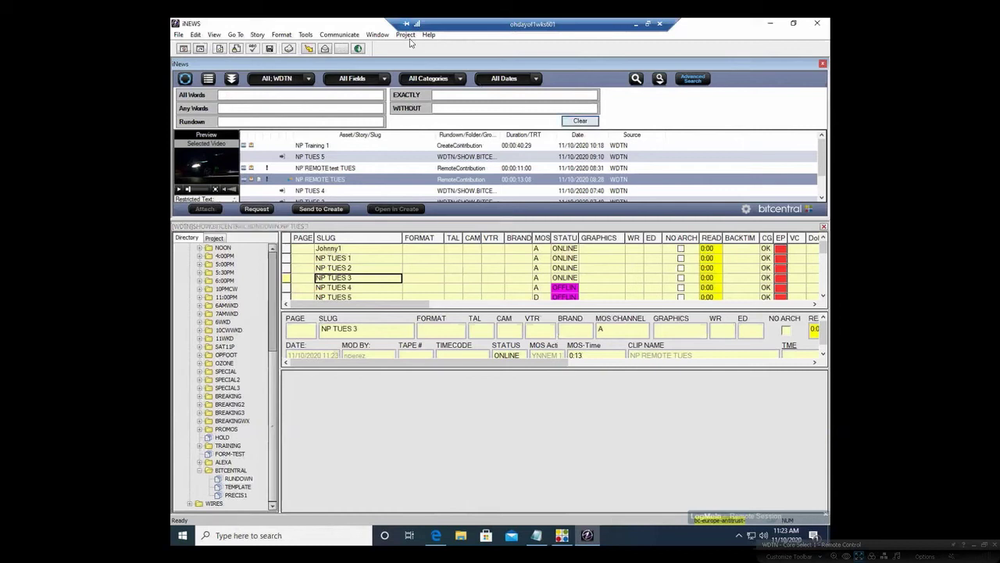
left_click(535, 81)
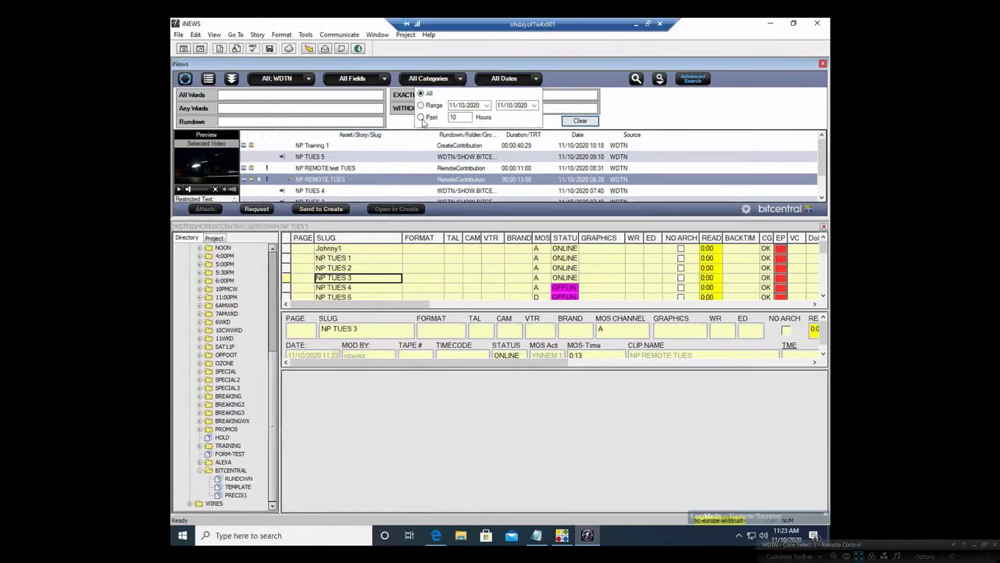
left_click(382, 79)
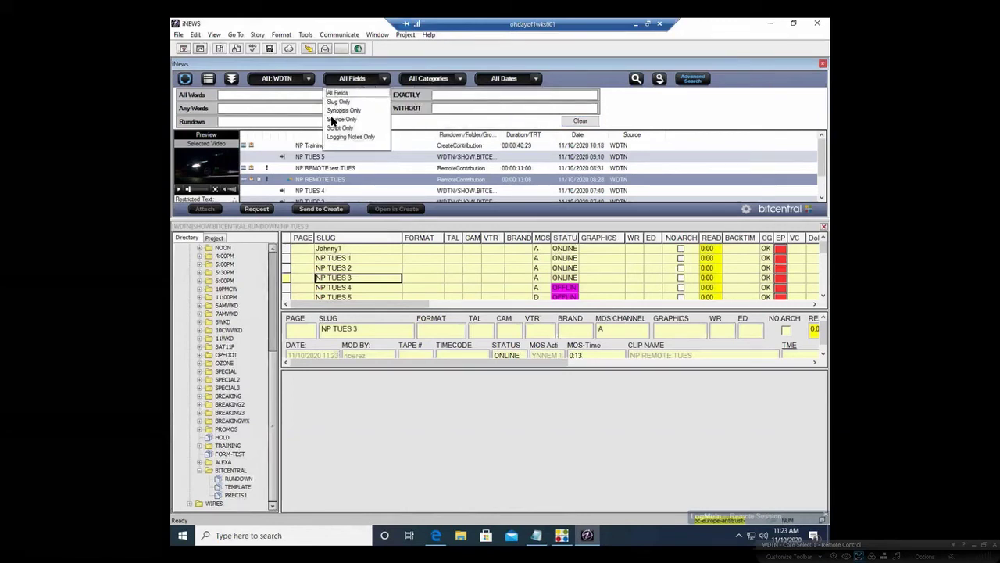
left_click(307, 80)
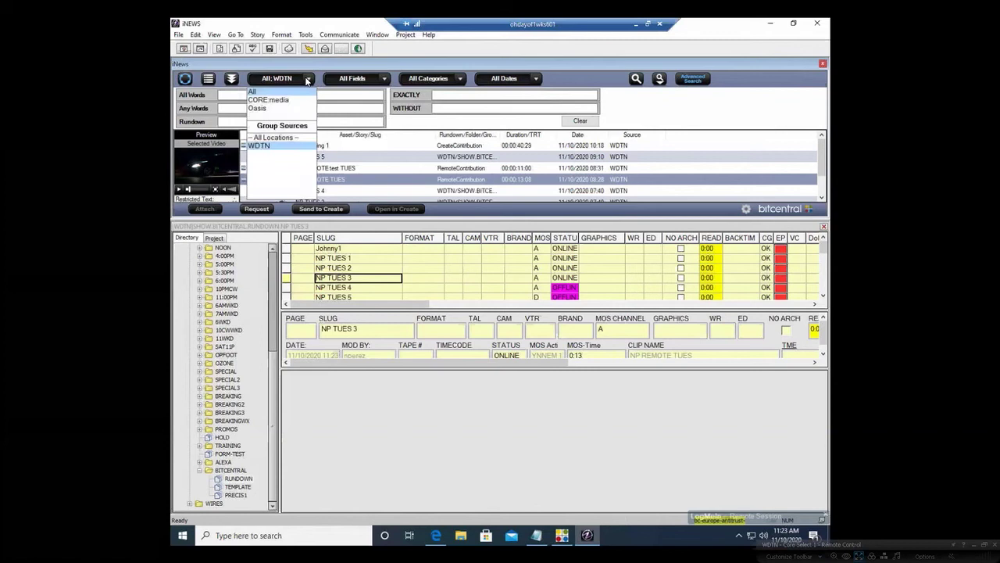
left_click(266, 109)
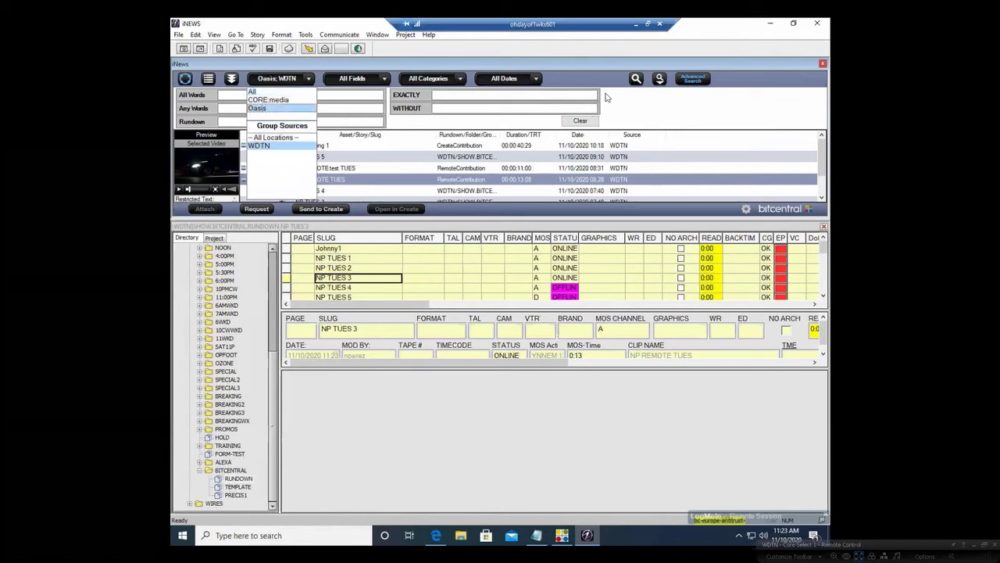
left_click(636, 81)
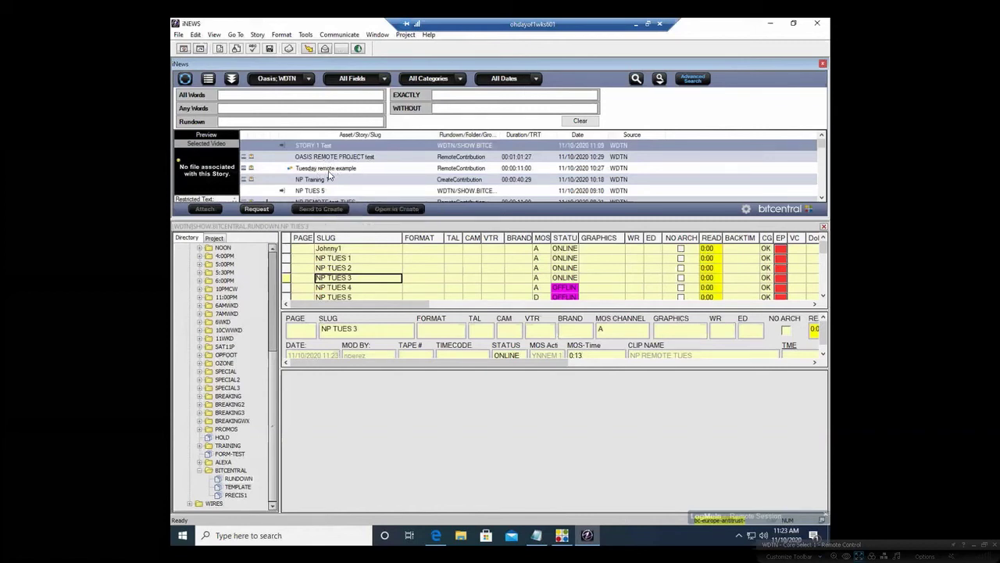
Attach the Tuesday remote example clip to the STORY 1 Test story in the rundown.
left_click(367, 167)
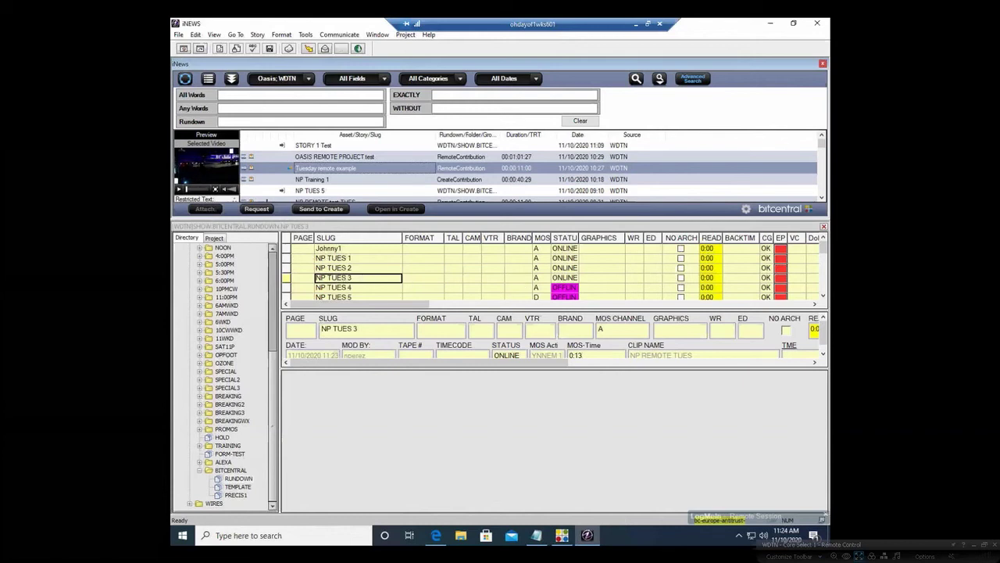
scroll(321, 301, "down", 3)
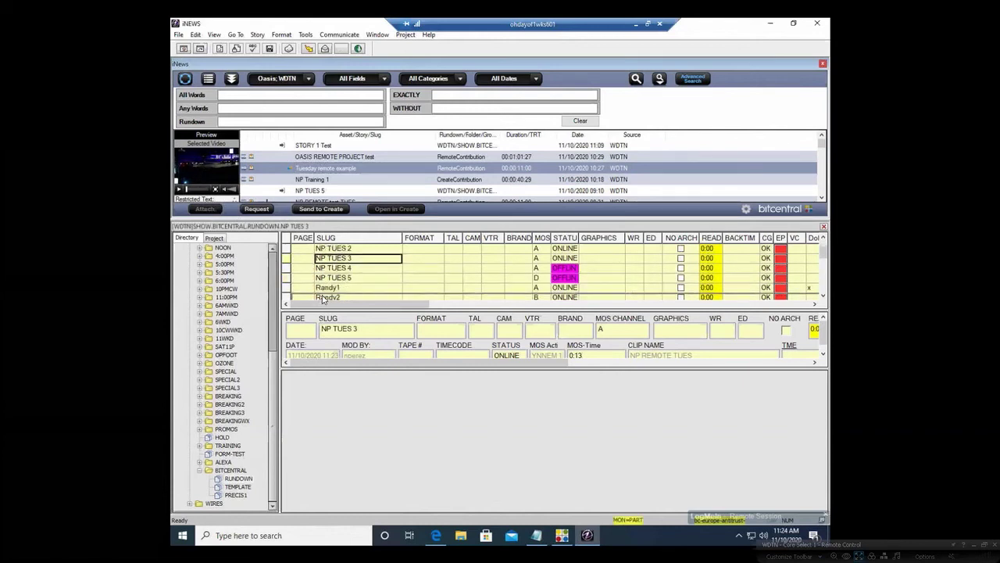
scroll(338, 271, "down", 2)
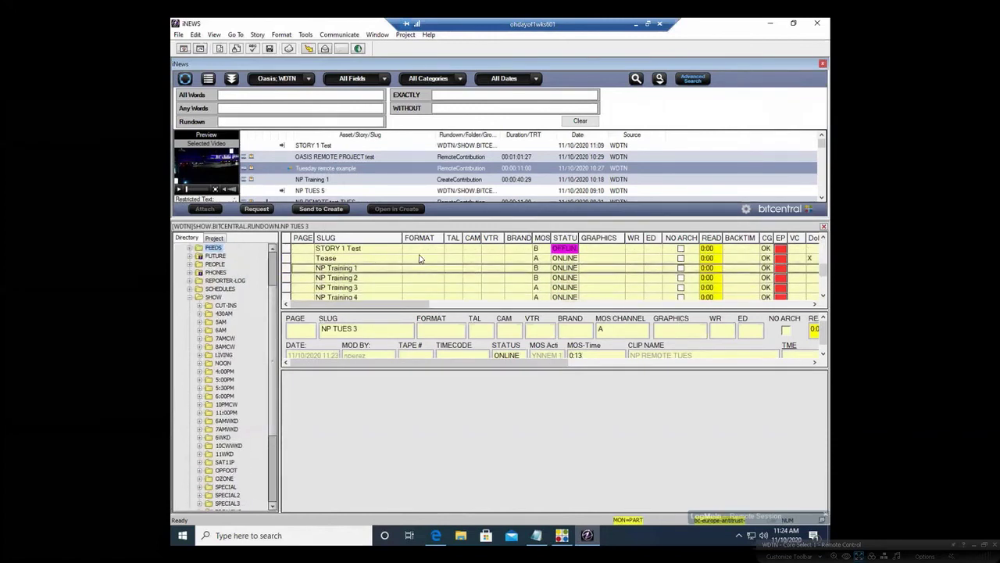
left_click(381, 250)
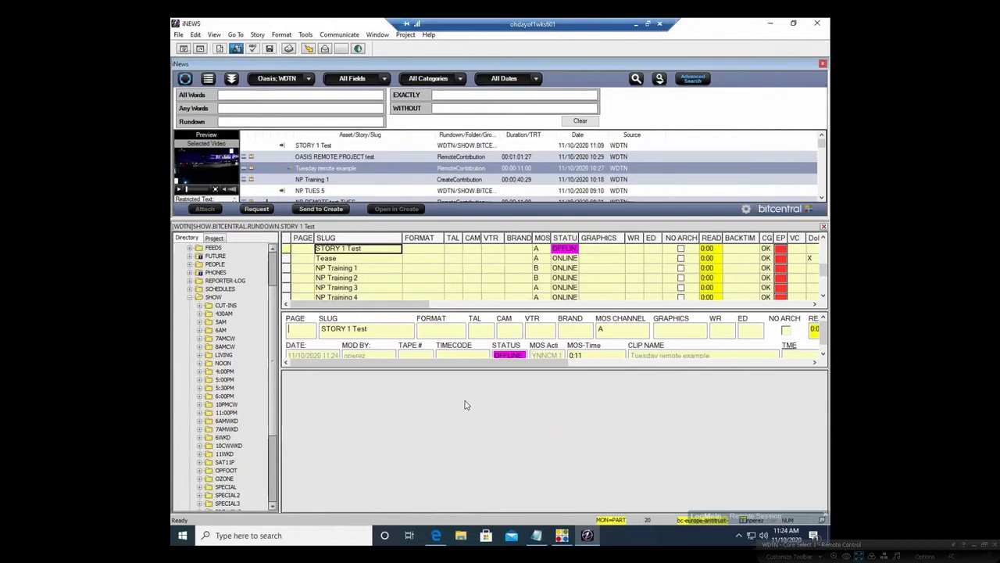
scroll(460, 276, "up", 1)
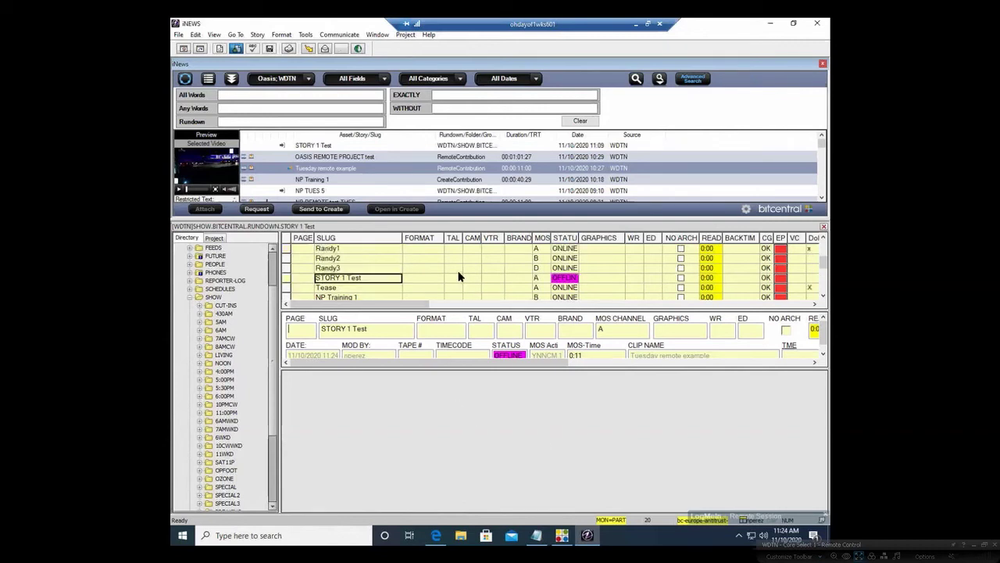
scroll(457, 277, "up", 1)
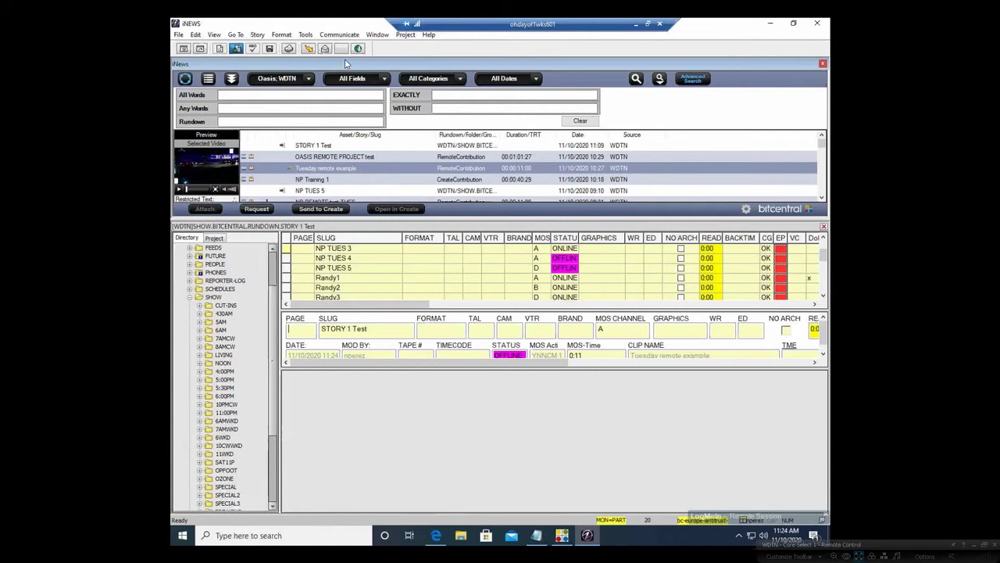
Return to the basic search, limit the source to Oasis at WDTN, and run the search.
left_click(308, 79)
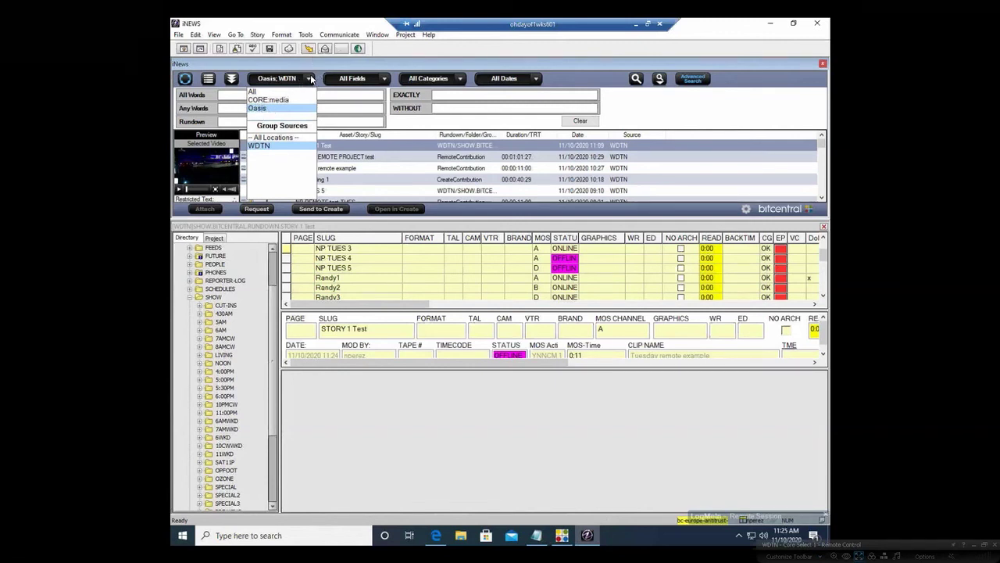
left_click(310, 78)
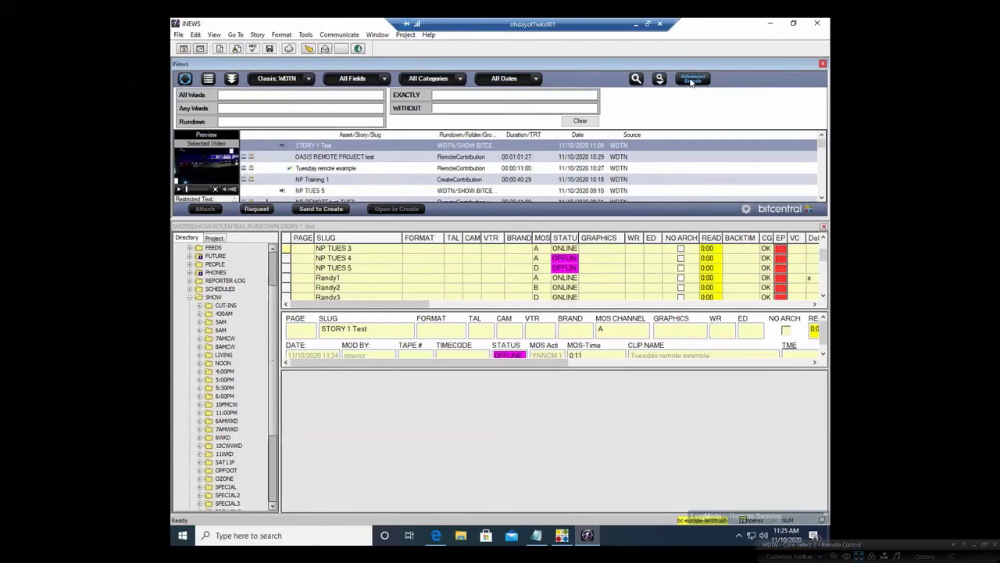
left_click(692, 79)
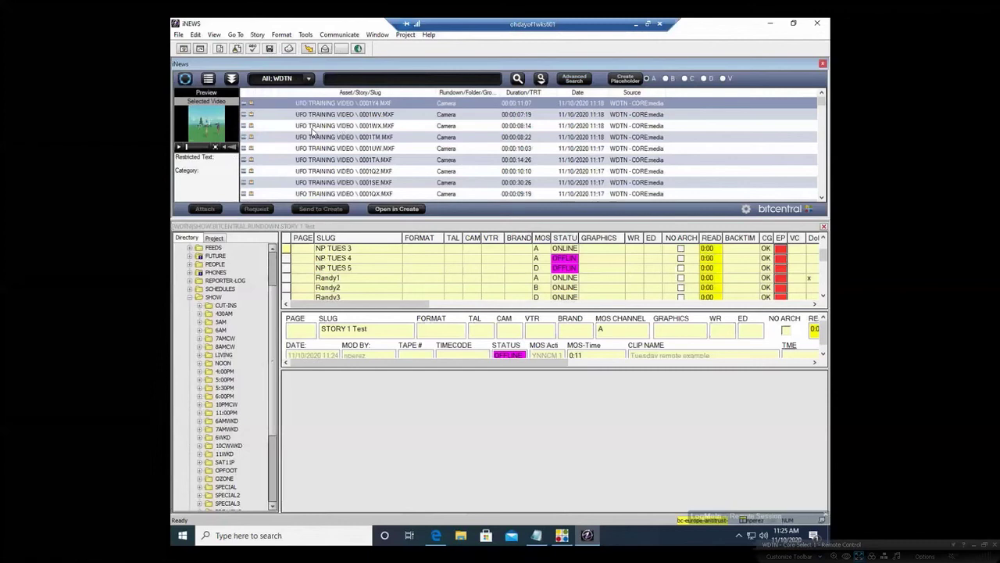
left_click(341, 126)
left_click(310, 79)
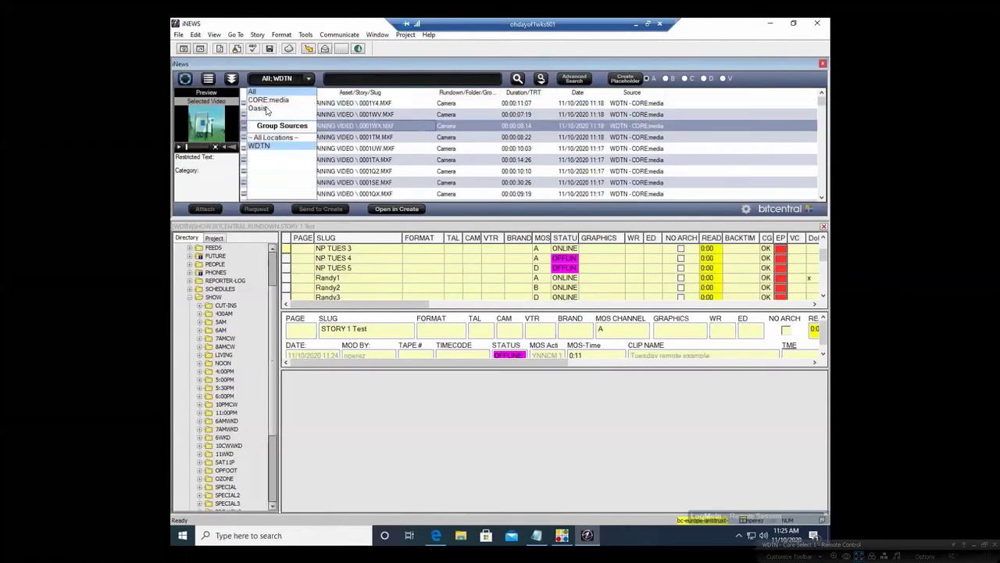
left_click(257, 108)
left_click(516, 80)
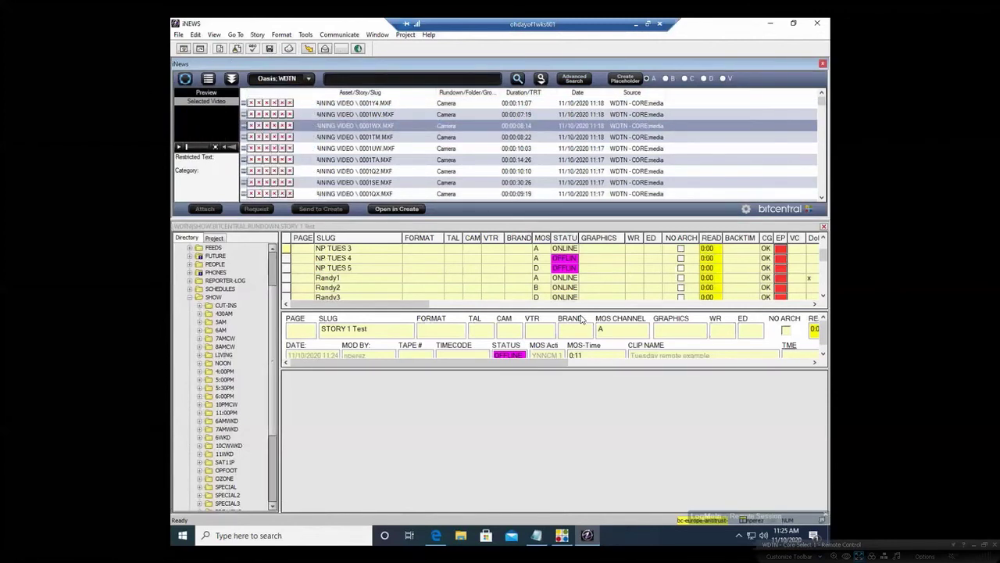
Select the MONDAY NP TEST TRAINING asset with the 00:01:01:27 duration and send it to Create.
left_click(310, 184)
scroll(317, 149, "down", 3)
left_click(316, 148)
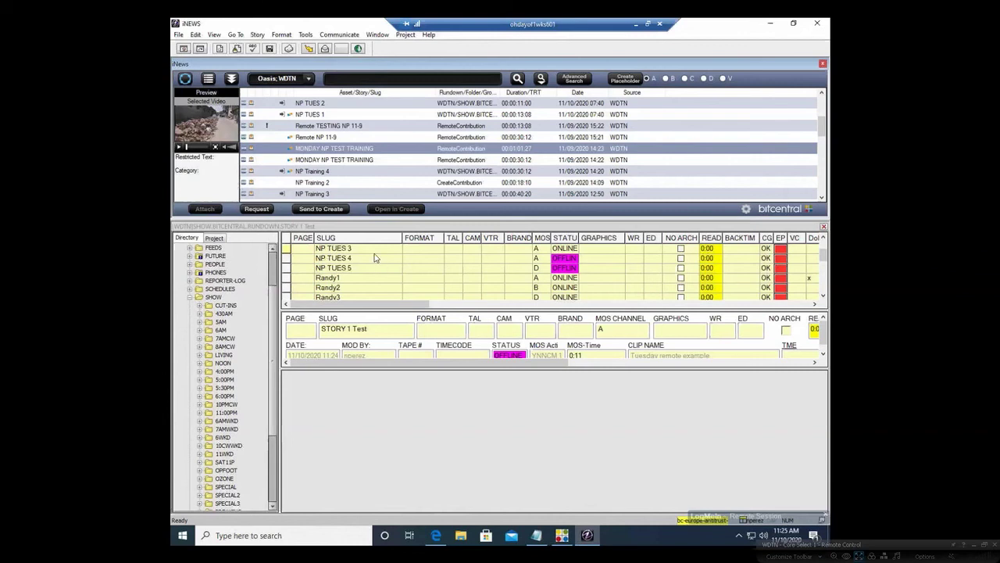
left_click(321, 209)
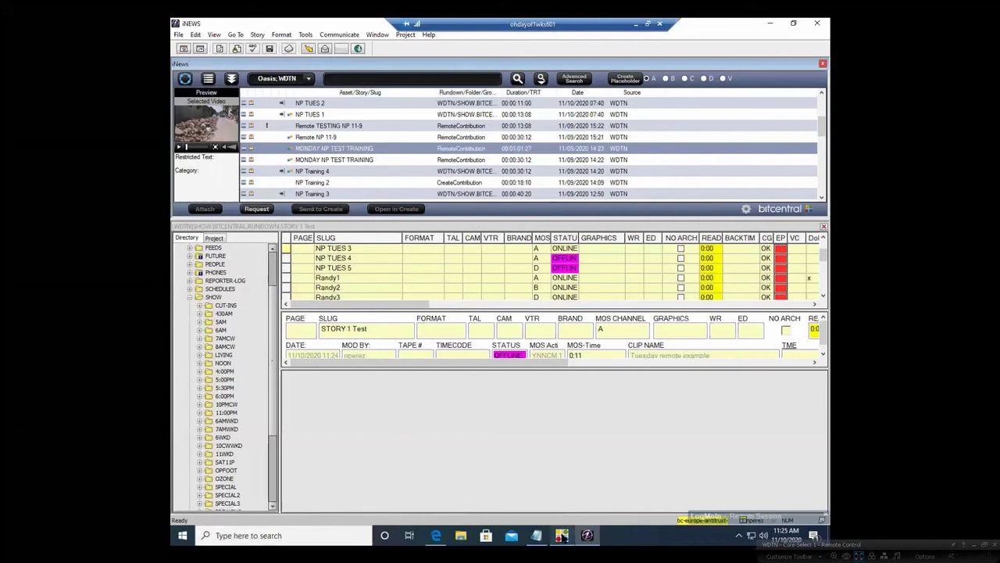
Switch to Bitcentral Core, check the From Archive folder in the Create library, and return to iNEWS.
left_click(232, 81)
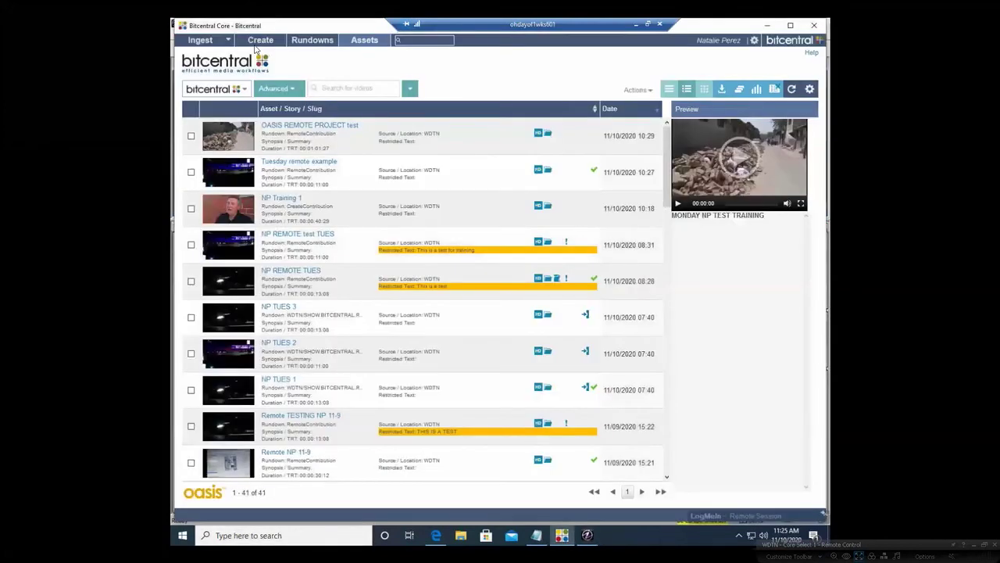
left_click(260, 40)
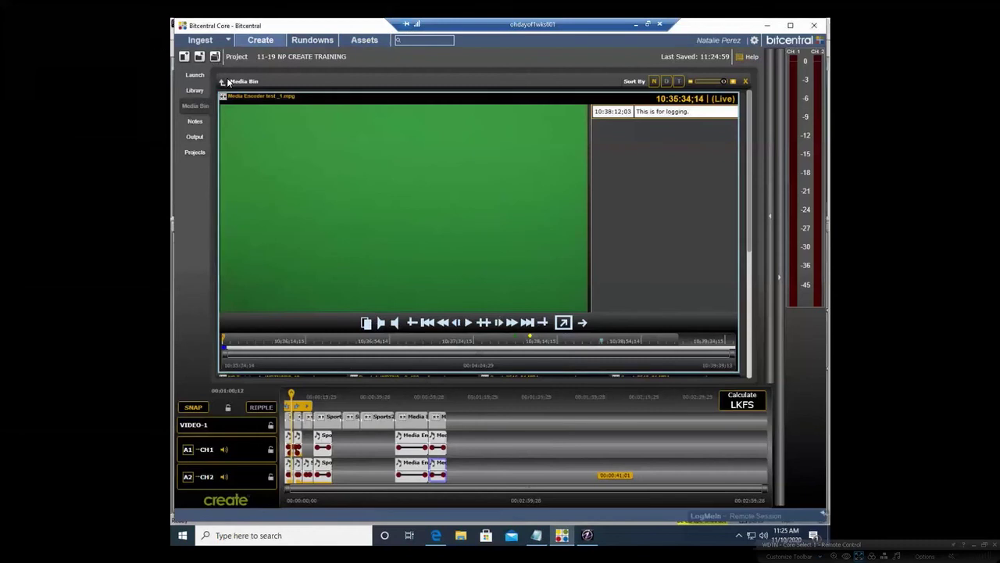
left_click(201, 94)
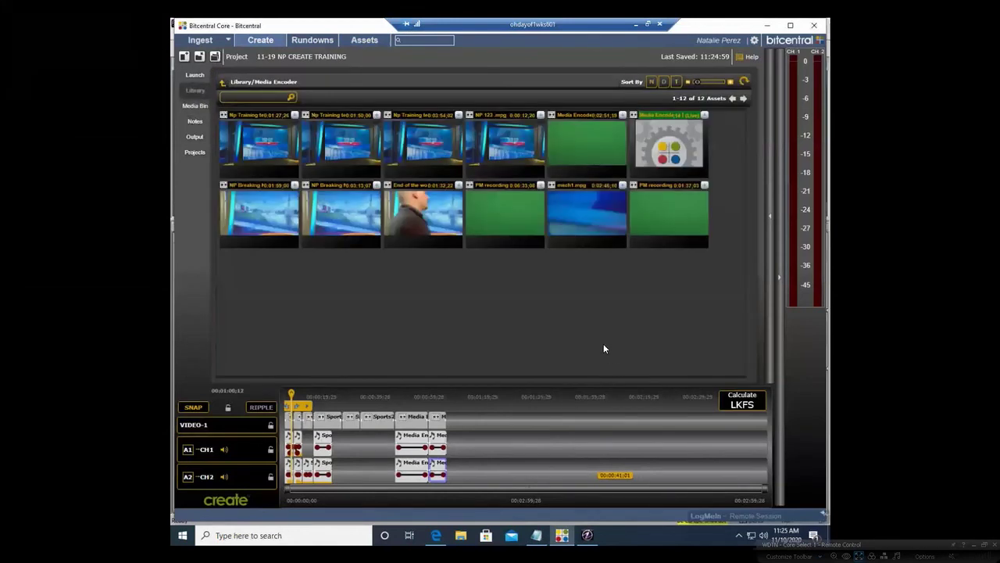
left_click(222, 86)
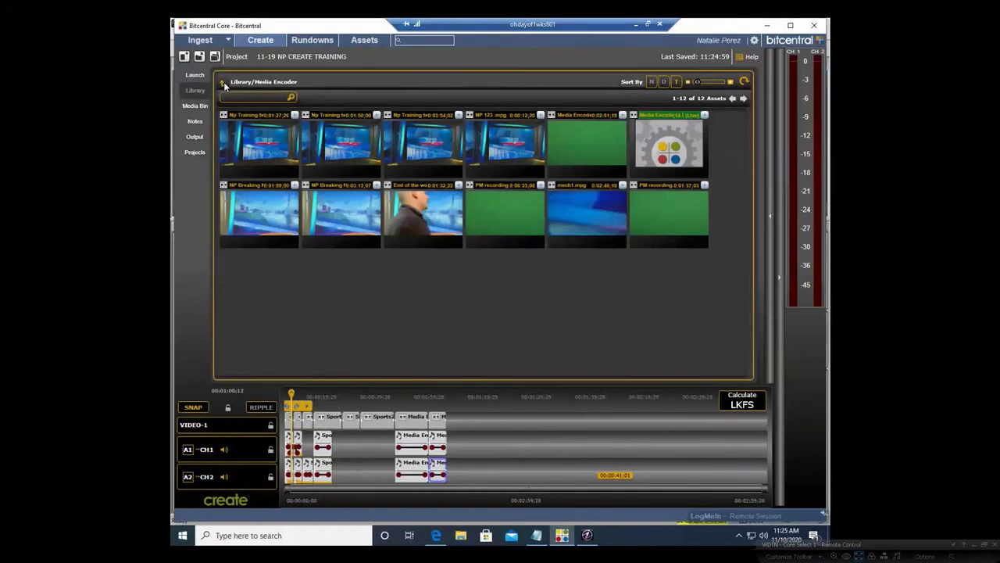
left_click(223, 83)
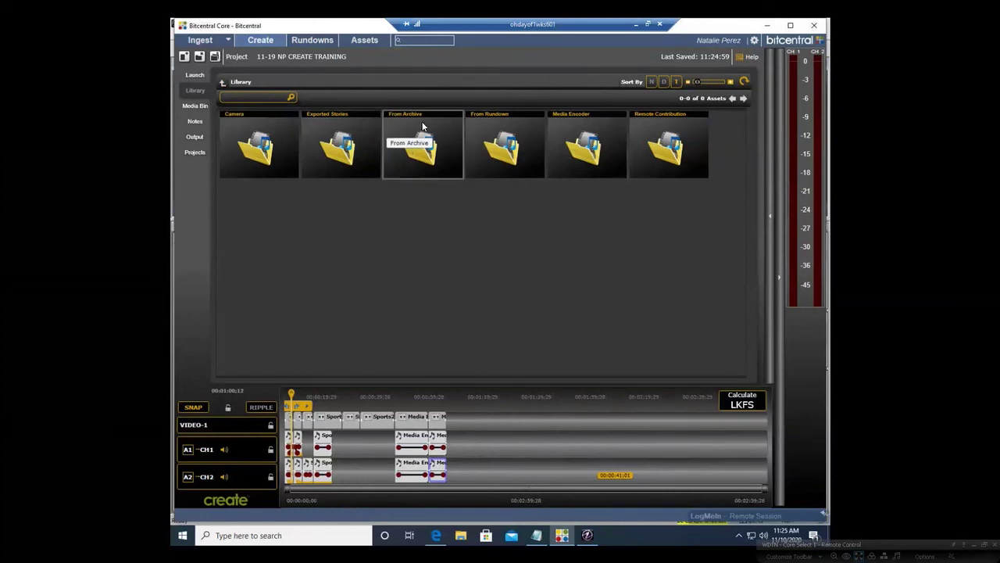
double_click(416, 145)
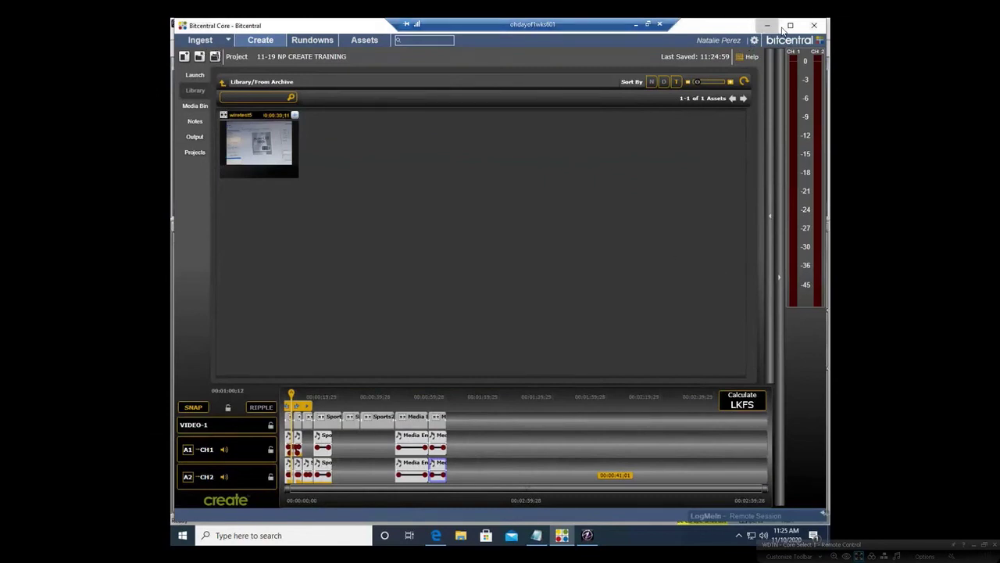
left_click(771, 26)
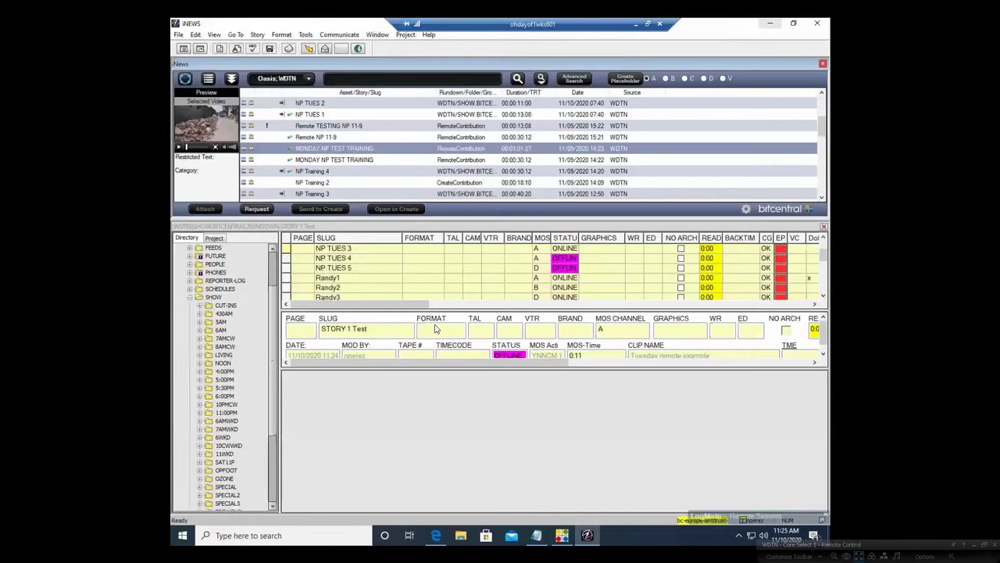
Look at the two MONDAY NP TEST TRAINING assets and locate the BITCENTRAL rundown in the directory.
left_click(336, 160)
left_click(334, 147)
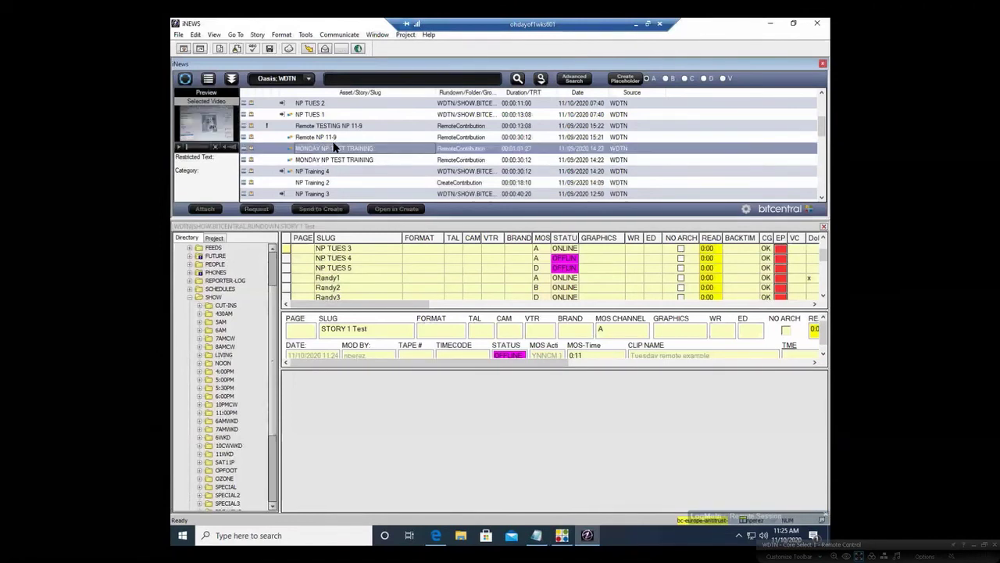
left_click(342, 160)
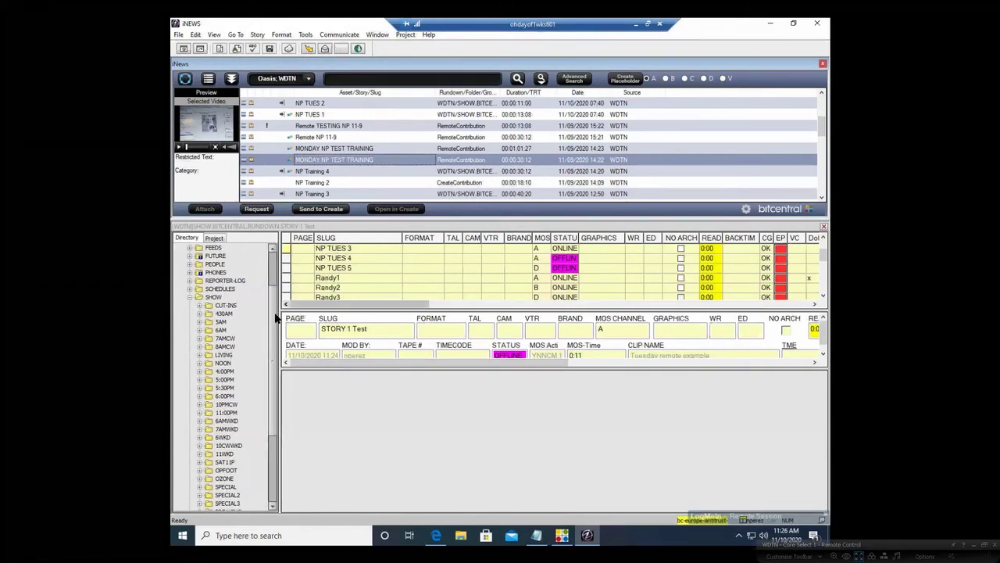
left_click(272, 379)
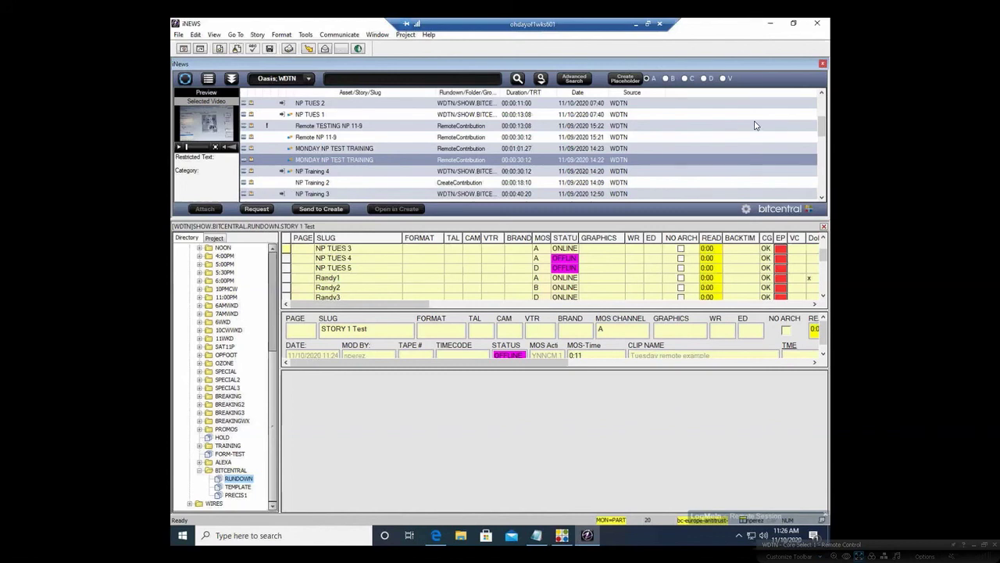
Show the broadcast clip list and attach the 00:01:01:27 test clip dated 11/09/2020 09:45 to the NP TUES 5 story.
left_click(208, 79)
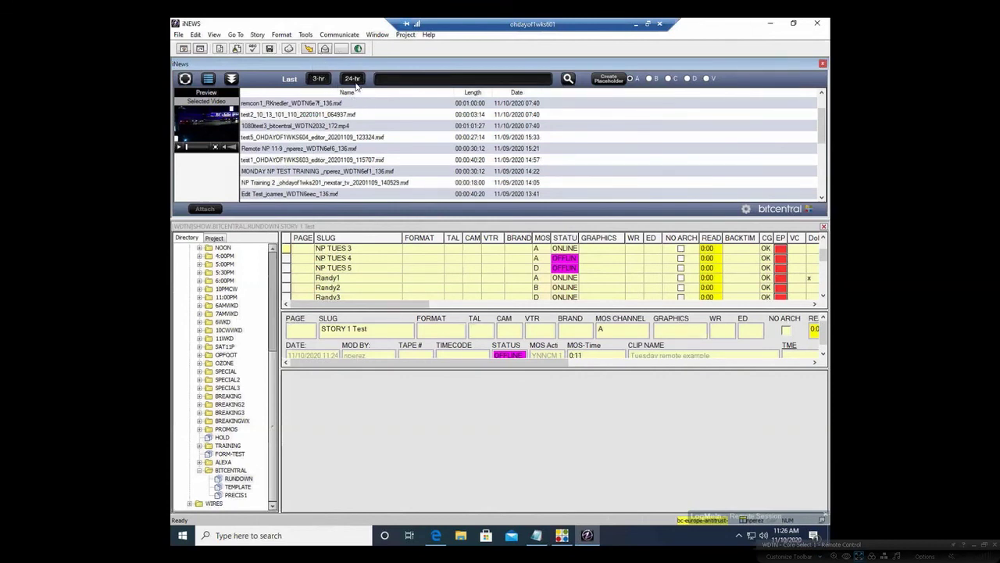
scroll(352, 160, "down", 5)
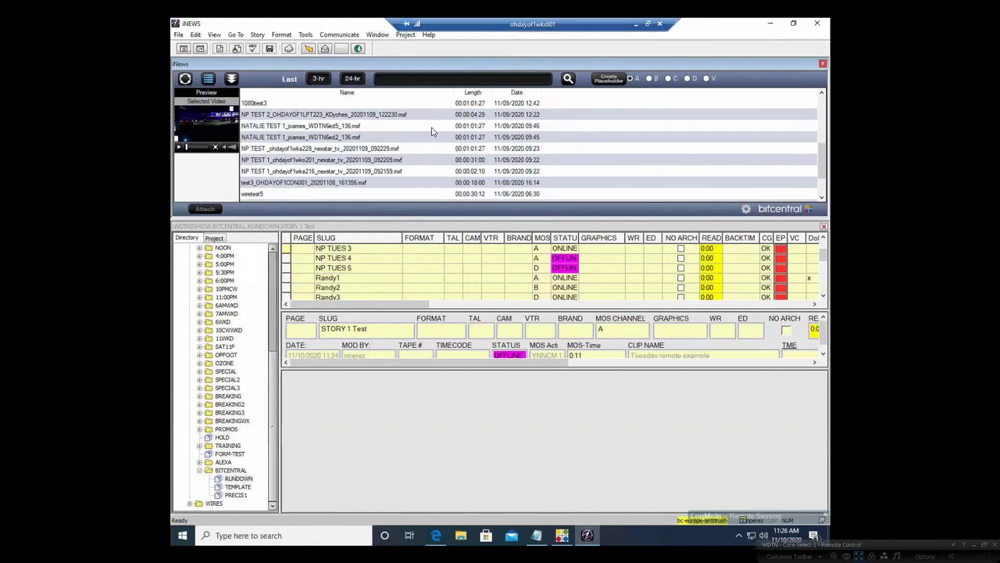
left_click(320, 136)
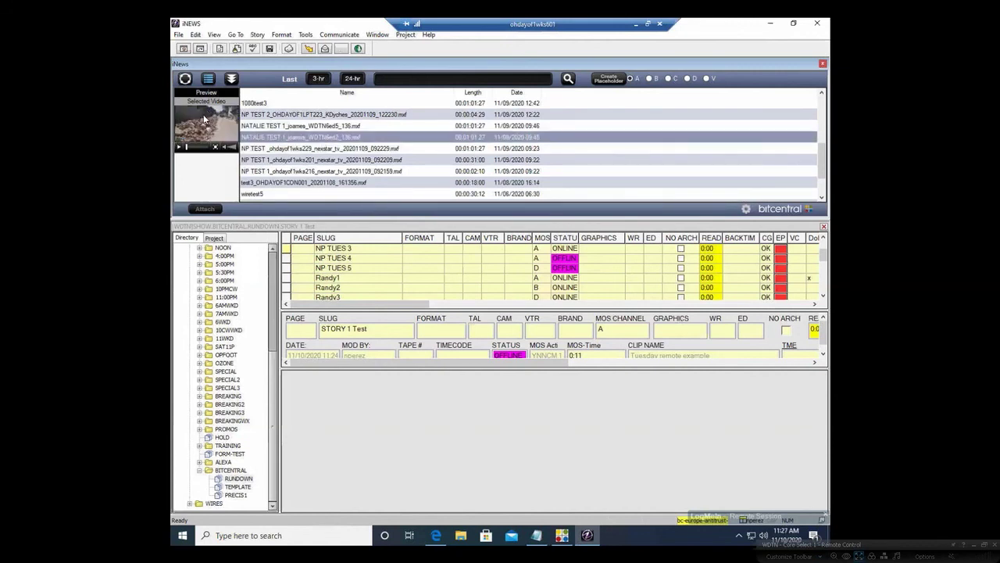
left_click_drag(213, 143, 339, 278)
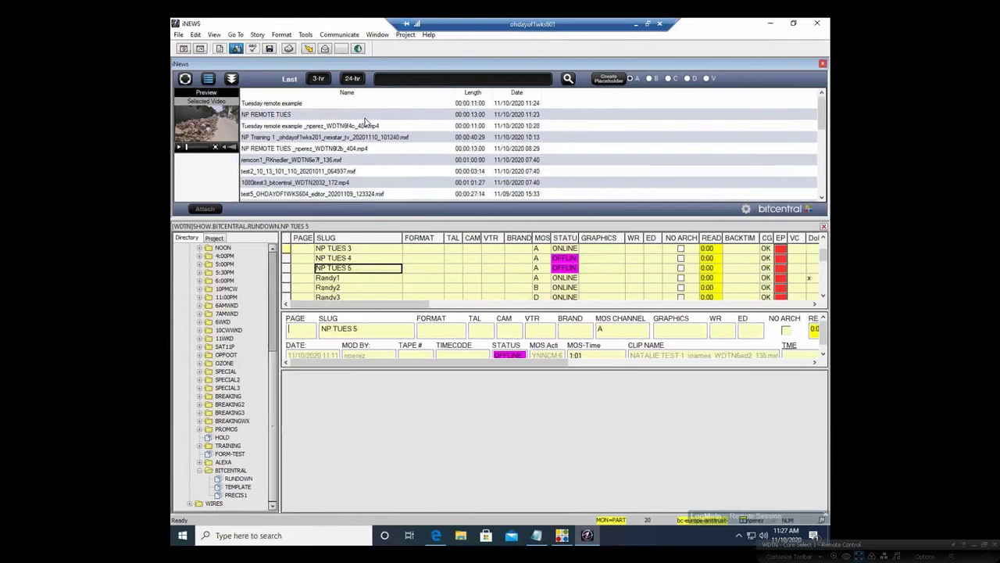
Display the list of asset requests to check their transfer status.
left_click(231, 79)
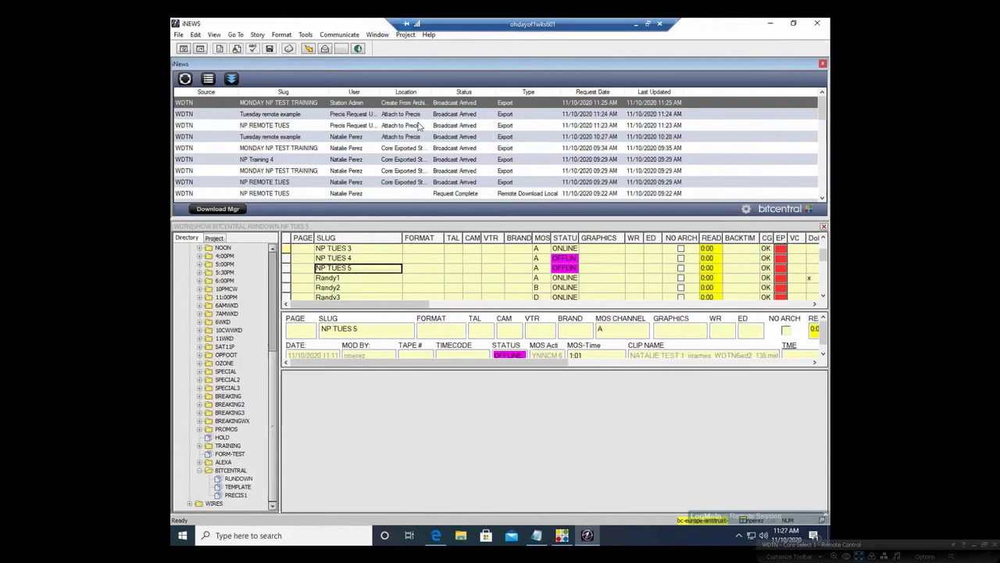
Review the Bitcentral plugin's broadcast clip list, Oasis asset list and request list in turn, finishing on the Oasis assets.
left_click(208, 80)
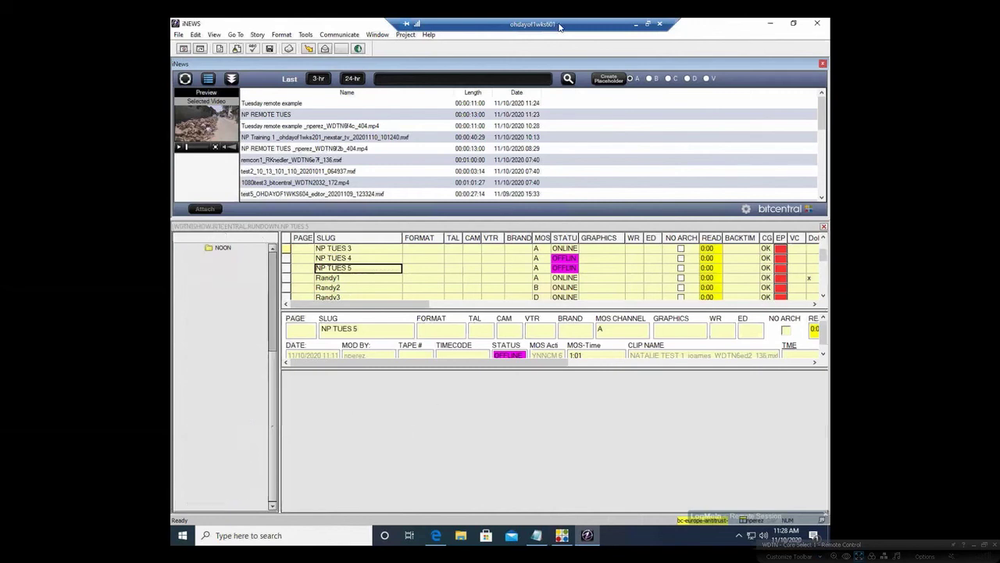
left_click(186, 79)
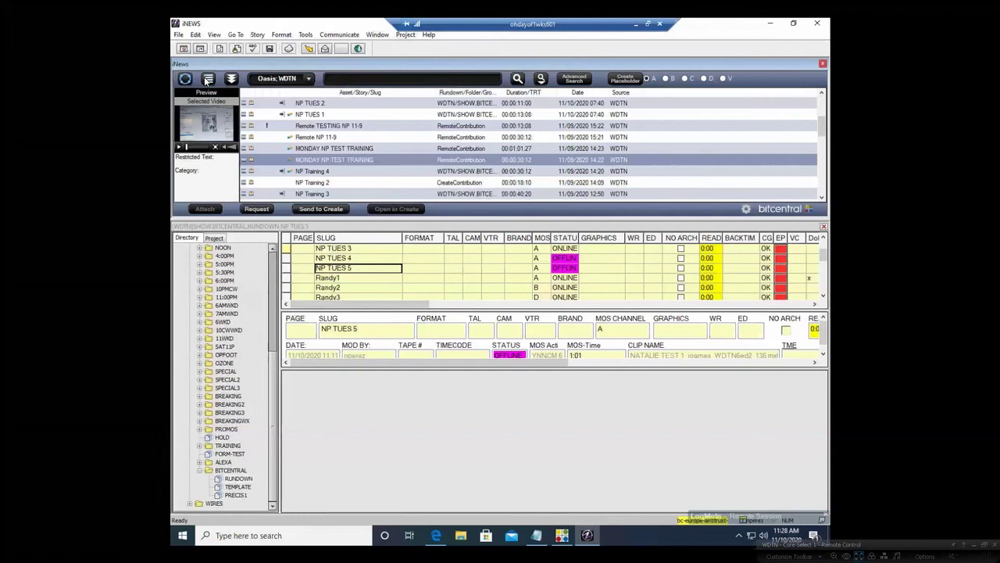
left_click(211, 79)
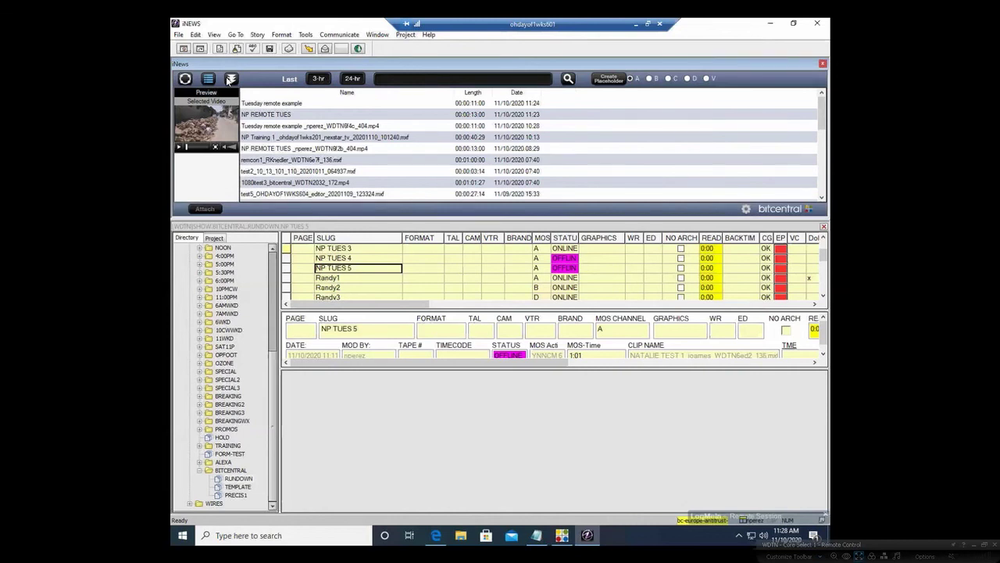
left_click(231, 79)
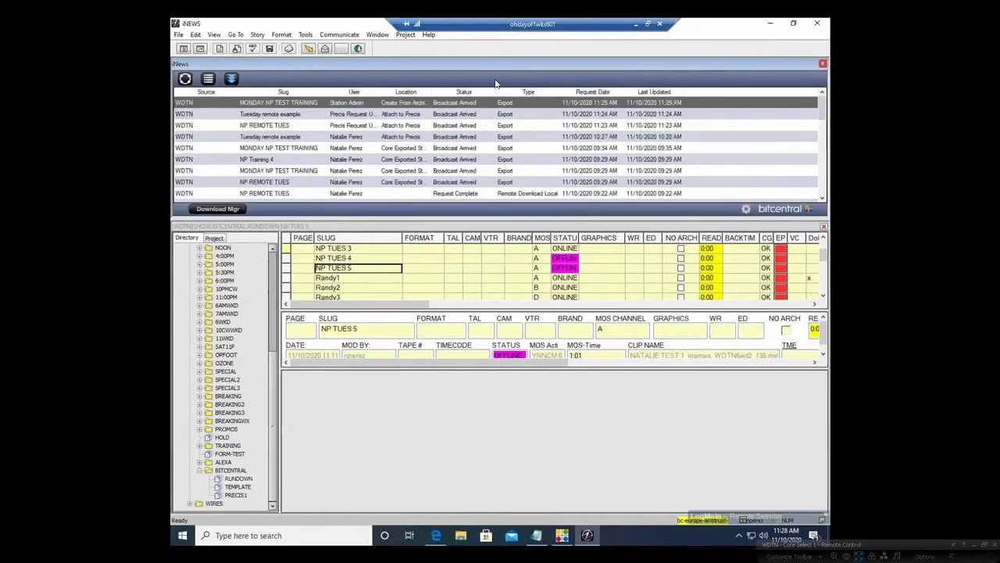
left_click(211, 79)
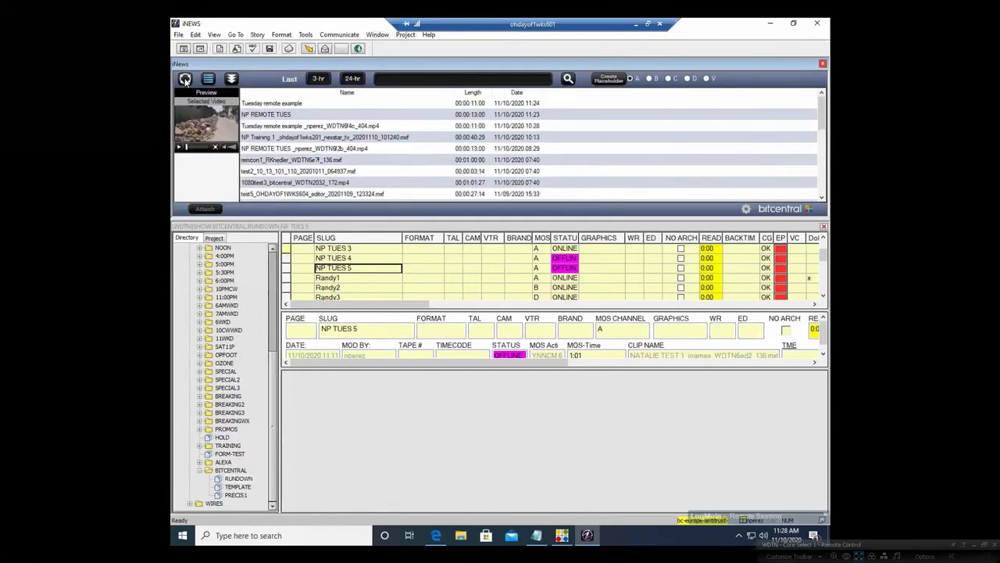
left_click(186, 80)
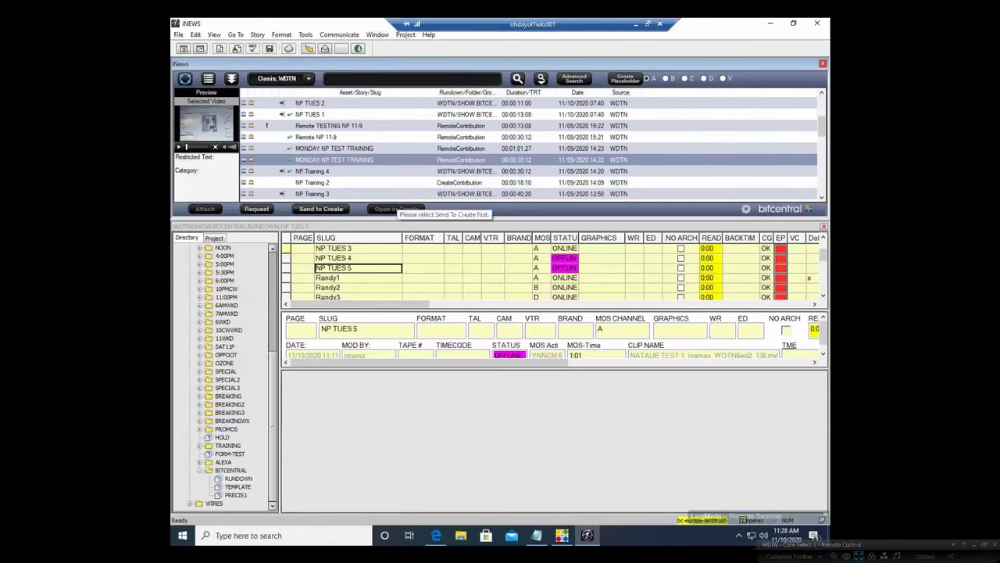
Minimize iNEWS and switch to the Notepad note containing the Bitcentral help site and contact details.
left_click(770, 23)
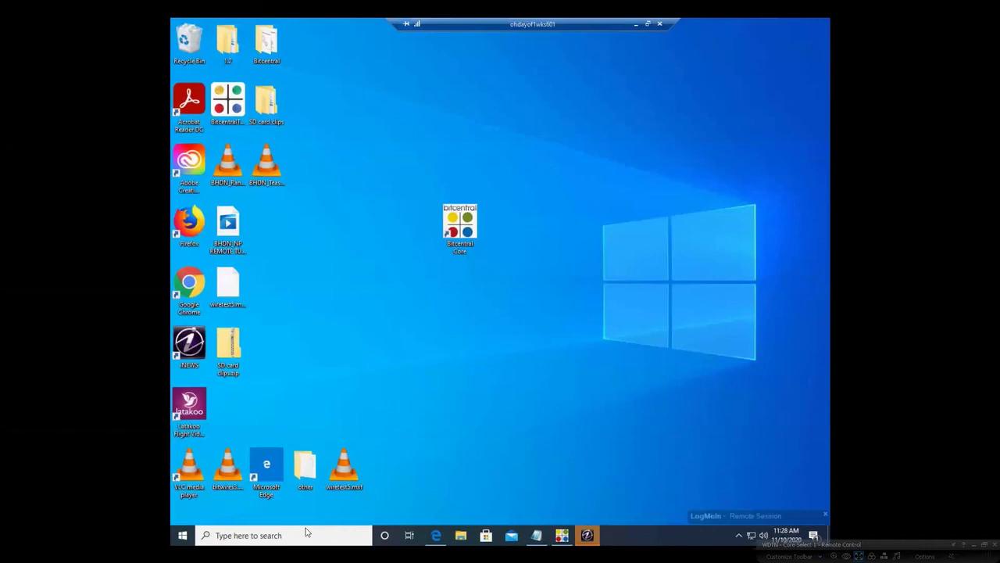
left_click(537, 535)
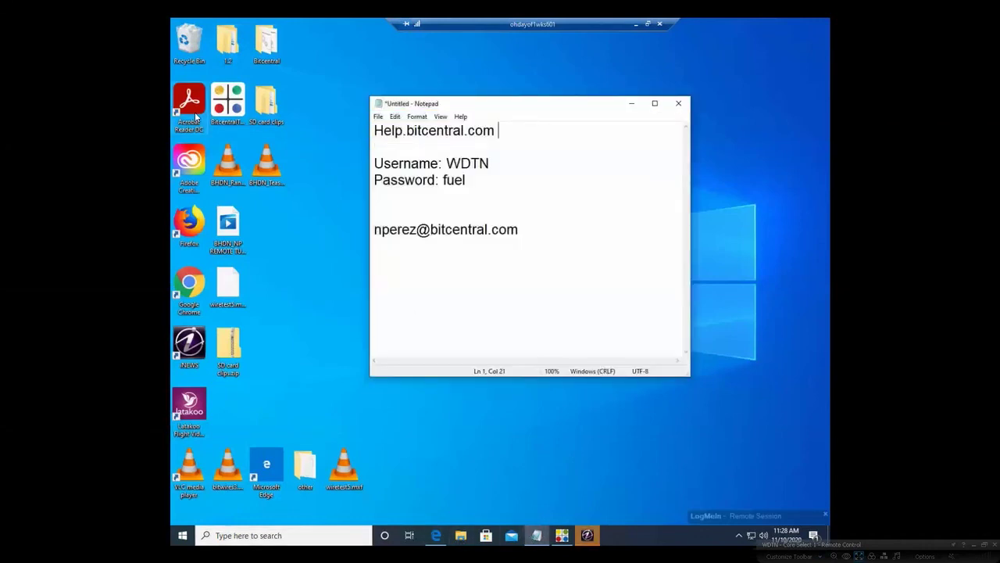